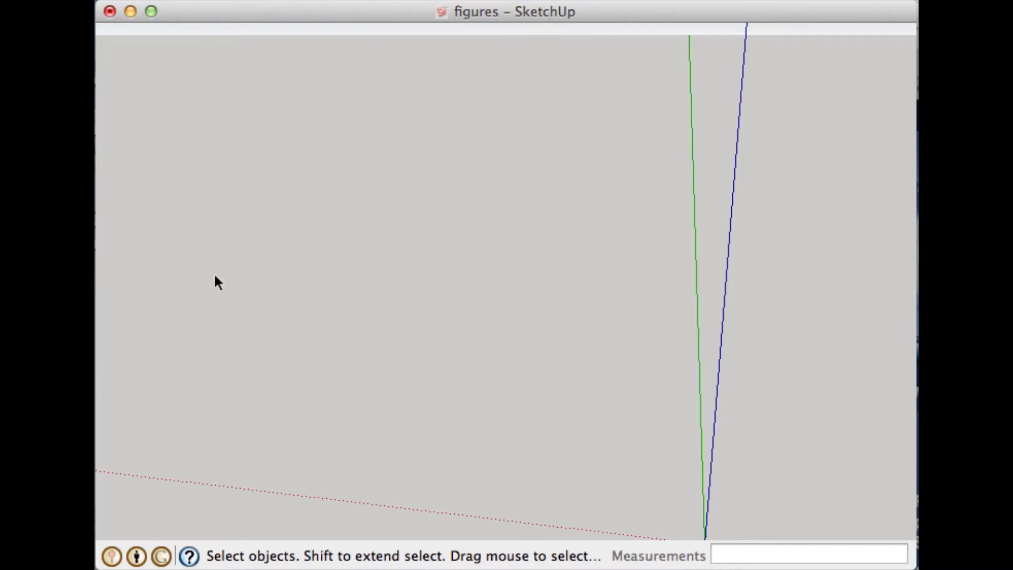
Activate the Rectangle tool in the empty figures model
key("r")
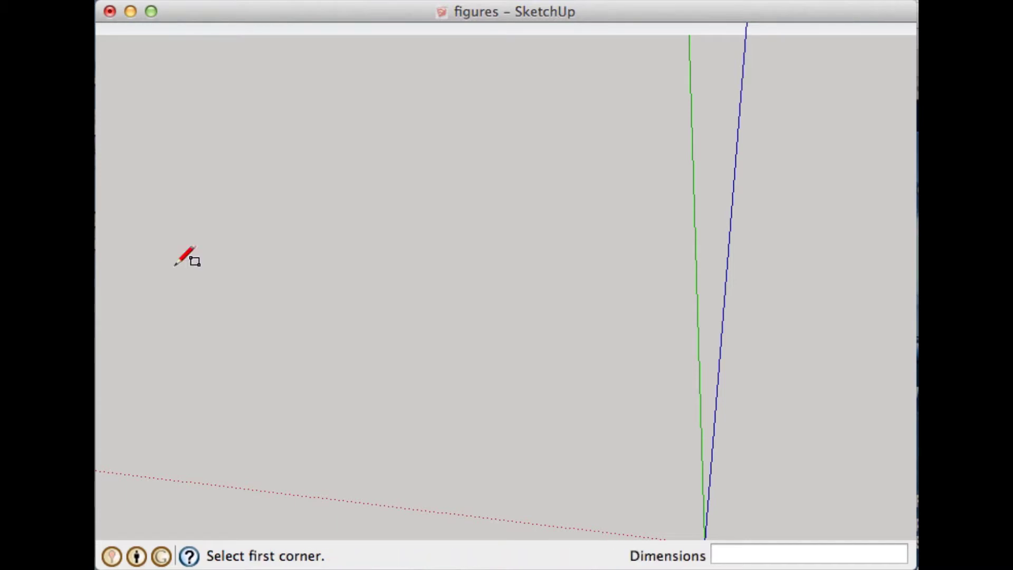
Draw a rectangle on the ground and push it up into a box about 1" tall
left_click(414, 317)
left_click(590, 483)
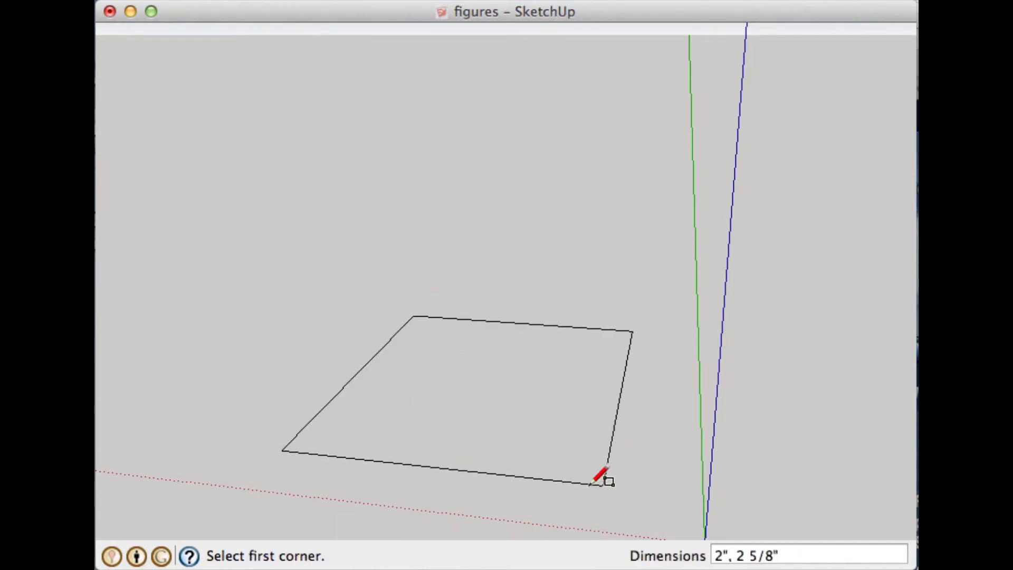
key("p")
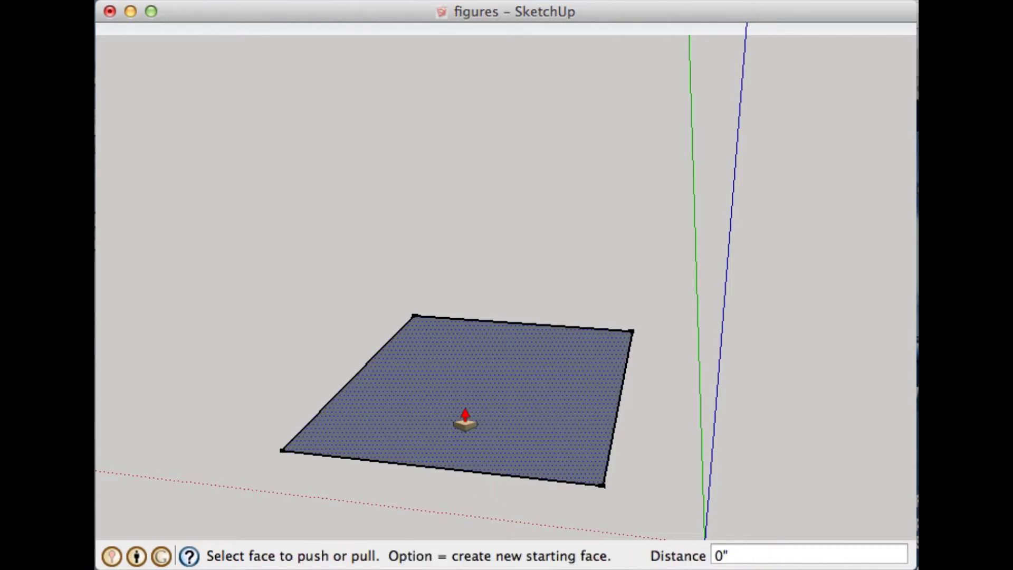
left_click_drag(465, 422, 448, 279)
key("space")
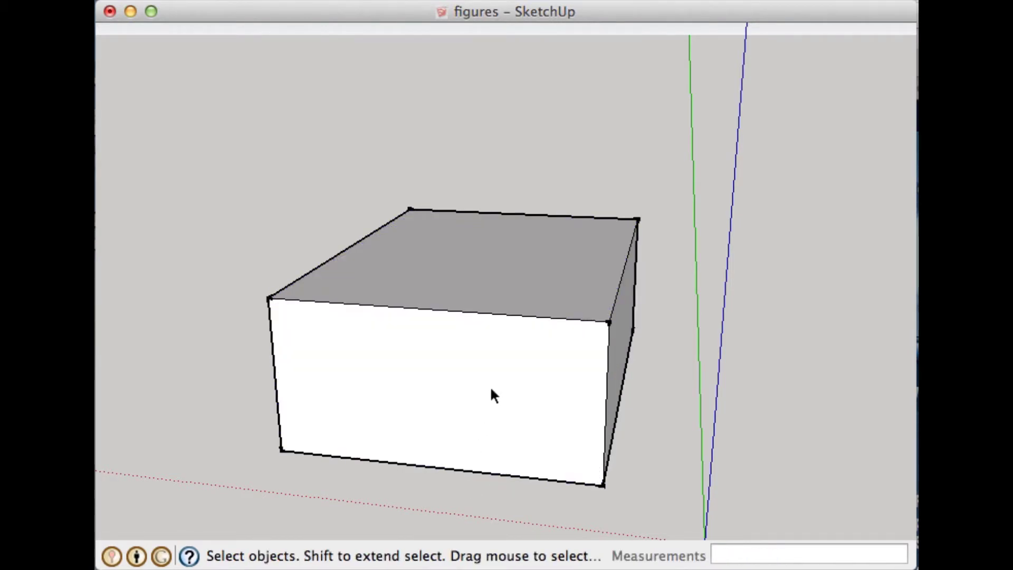
Tilt the box's top face by 35°
left_click(481, 286)
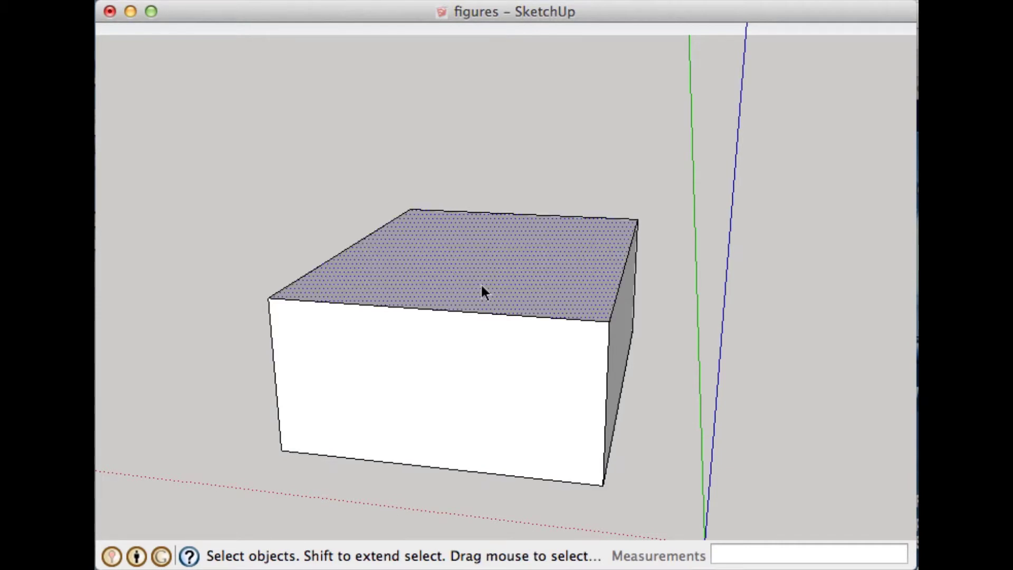
key("q")
left_click_drag(516, 249, 388, 278)
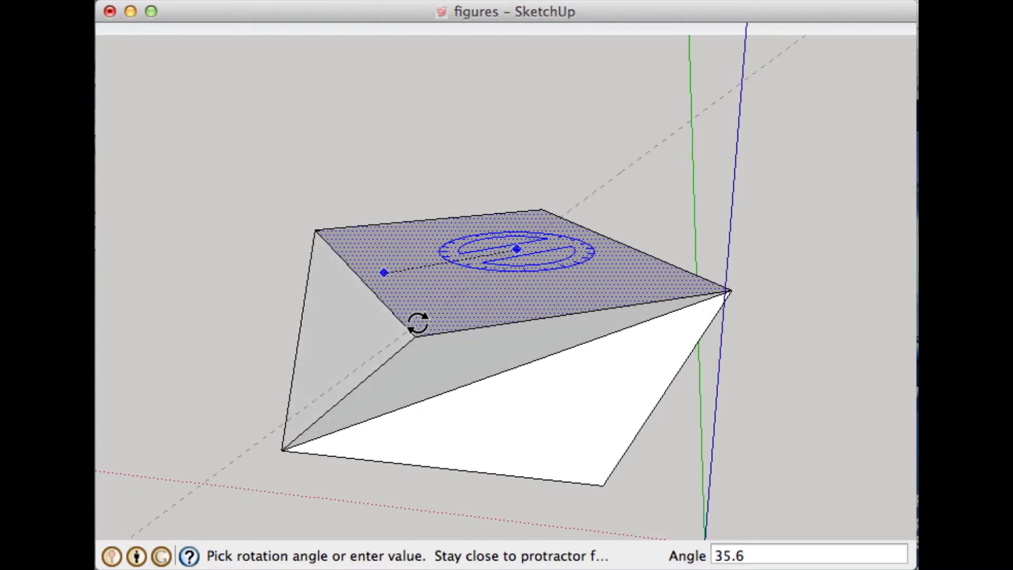
left_click(403, 324)
Pull the tilted top face upward and scale it down to 0.75
key("p")
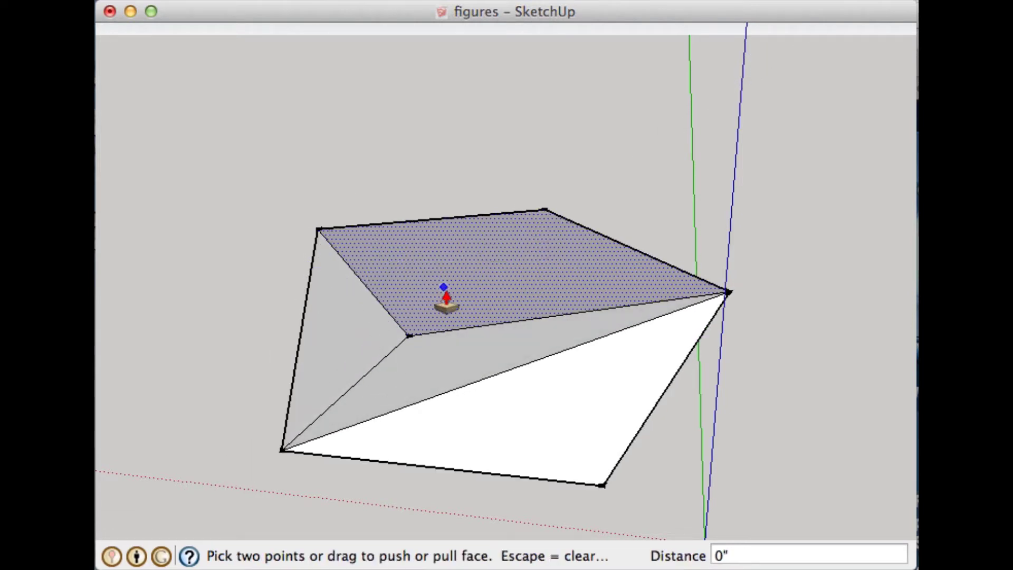
left_click_drag(438, 243, 453, 215)
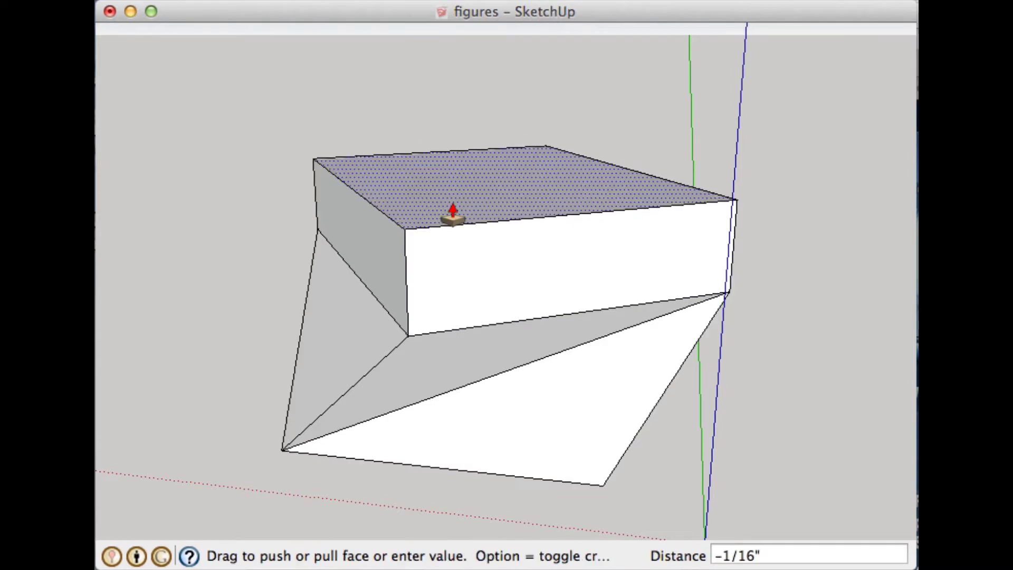
key("space")
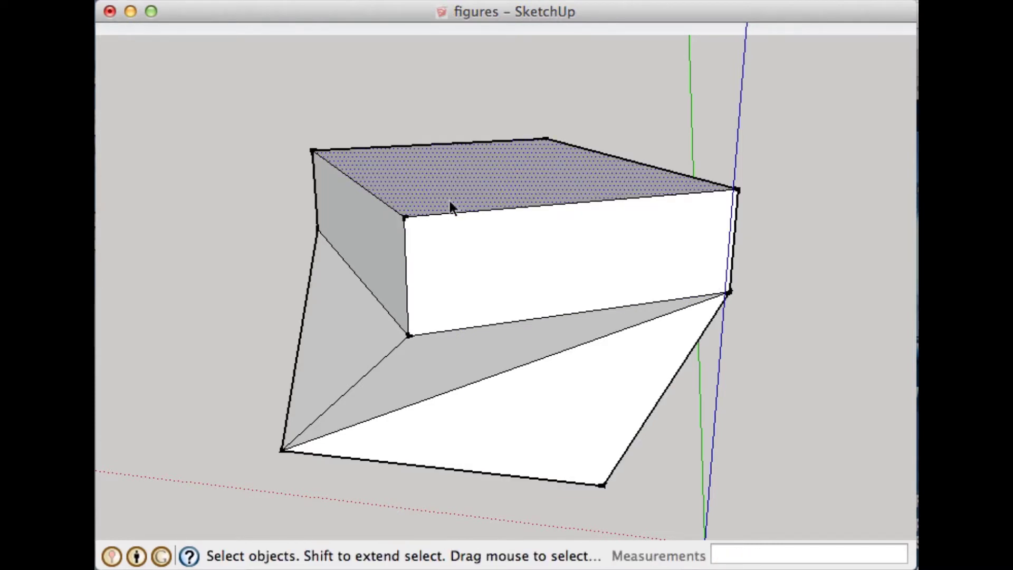
key("s")
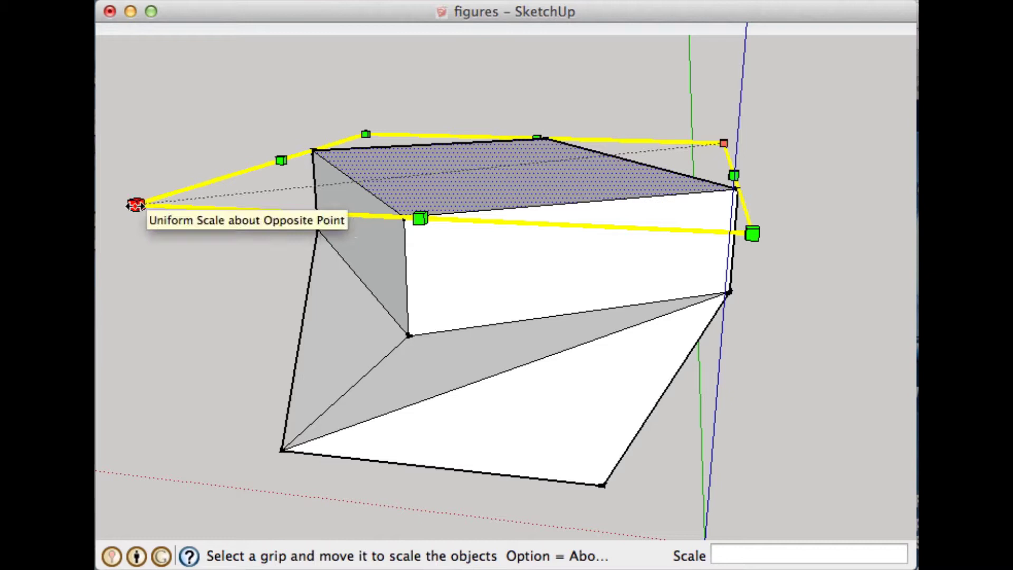
left_click_drag(135, 205, 339, 184)
Tilt the scaled top face by 23.8°
key("space")
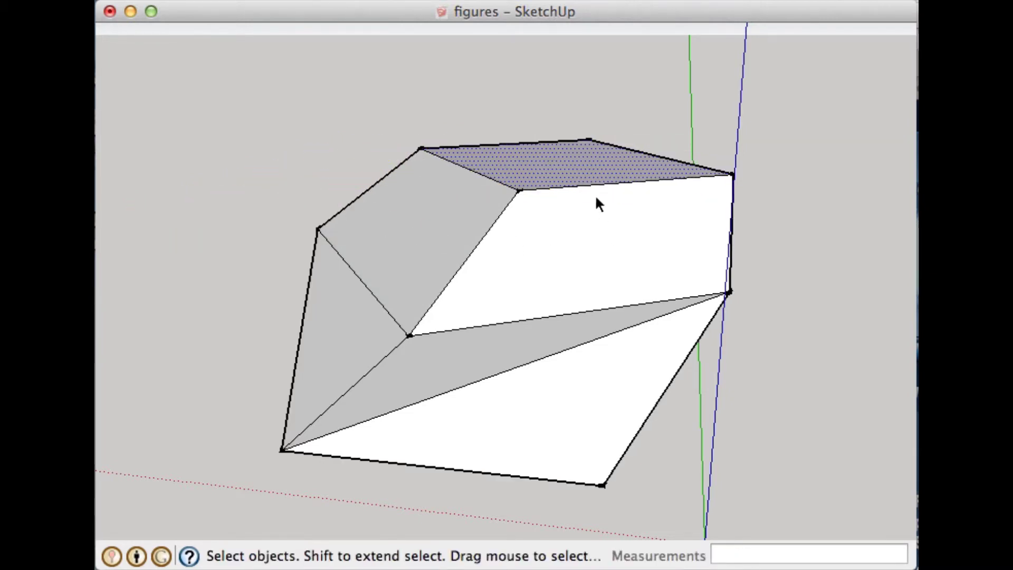
key("q")
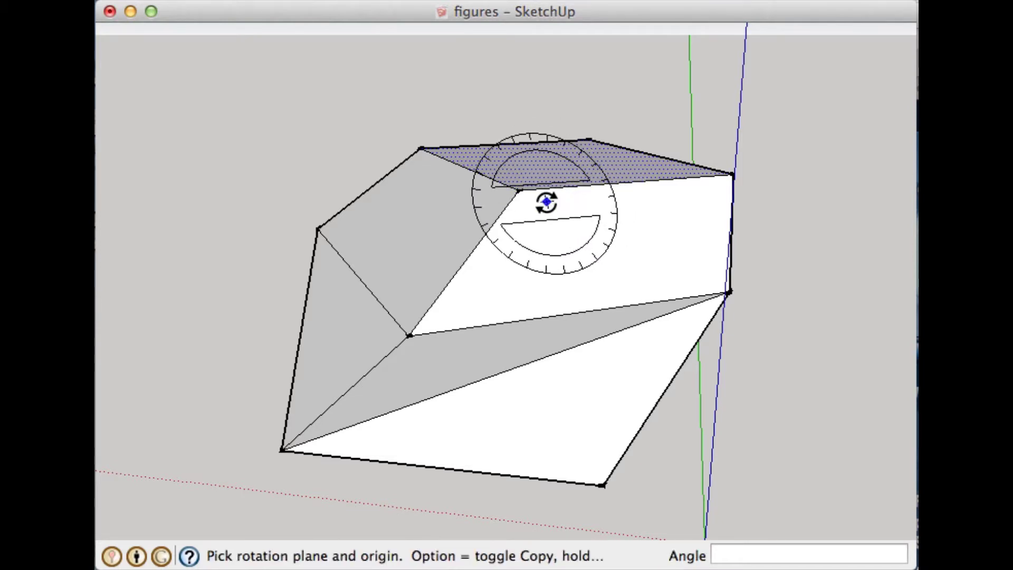
left_click(544, 201)
left_click(690, 192)
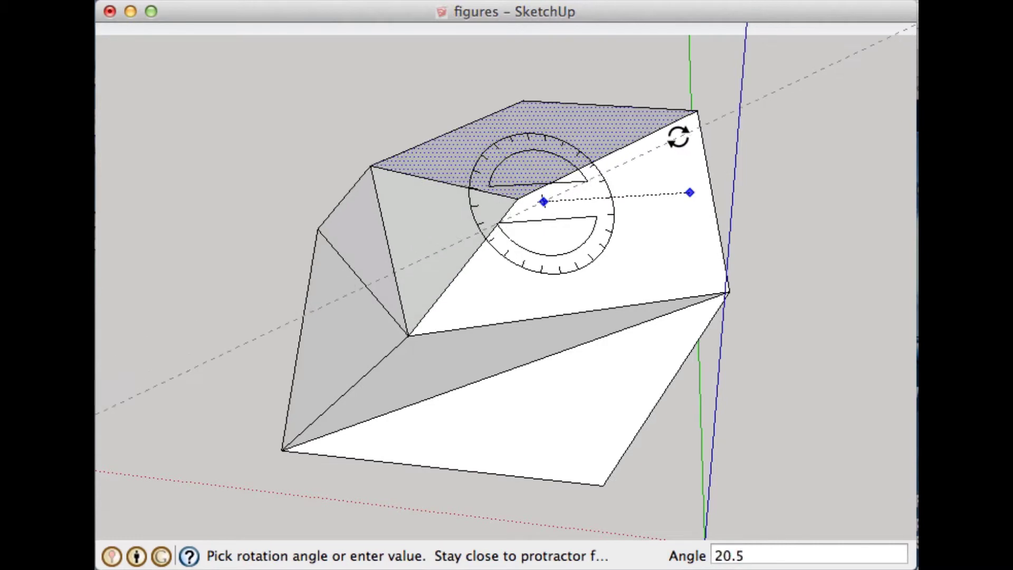
left_click(664, 136)
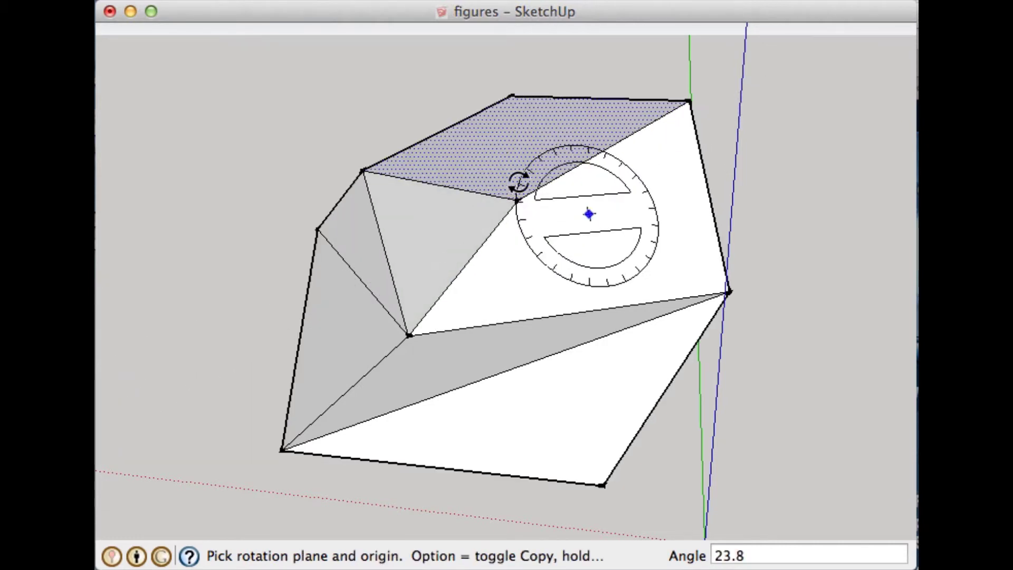
Extrude the top face another 5/8" into a new layer
key("p")
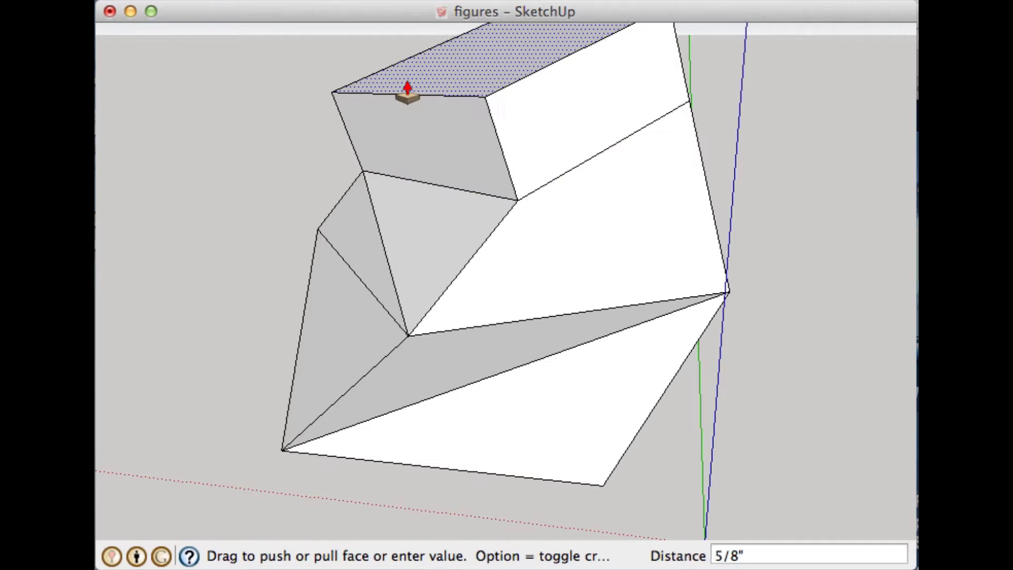
left_click(384, 82)
middle_click_drag(457, 117, 443, 263, "shift")
key("space")
Twist the new top face 22.5° and pan to show the whole figure
left_click(438, 241)
key("q")
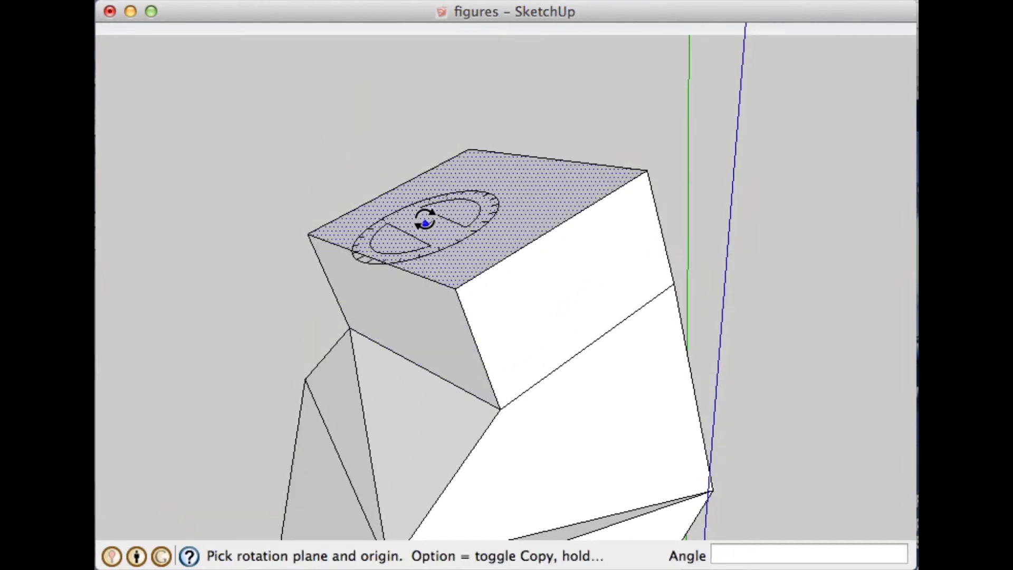
left_click(420, 209)
left_click(483, 221)
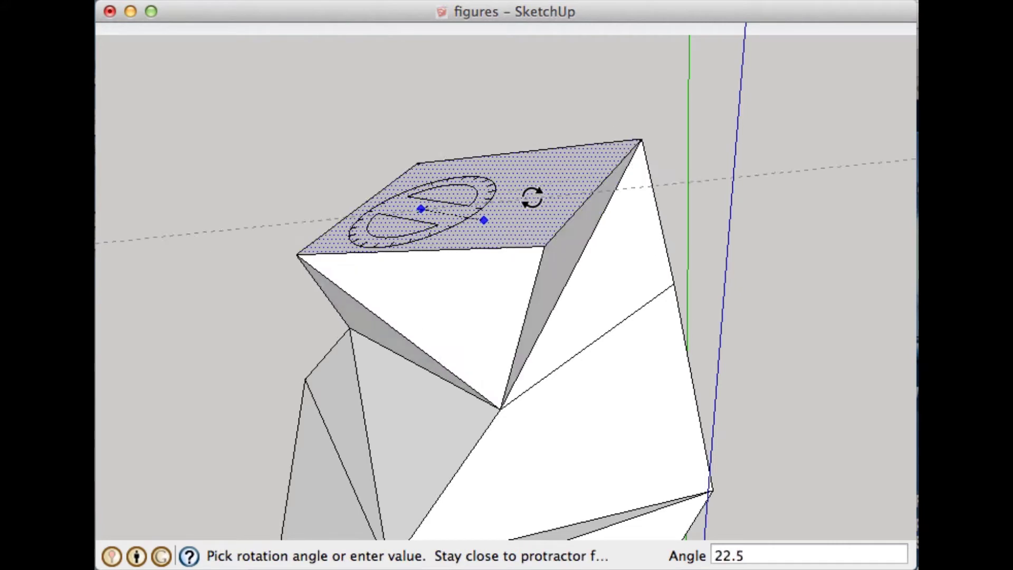
key("Escape")
key("space")
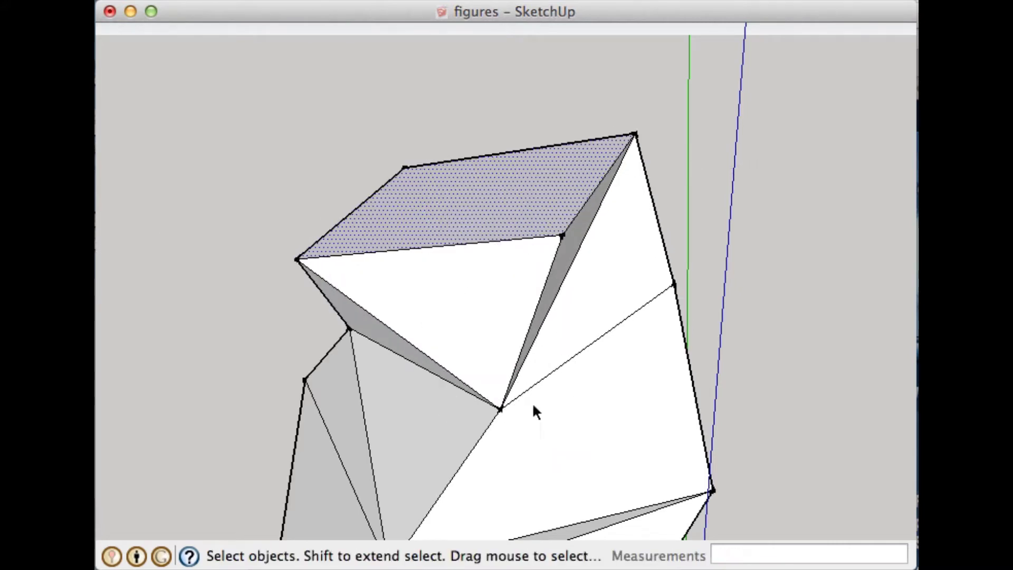
middle_click_drag(545, 390, 586, 309, "shift")
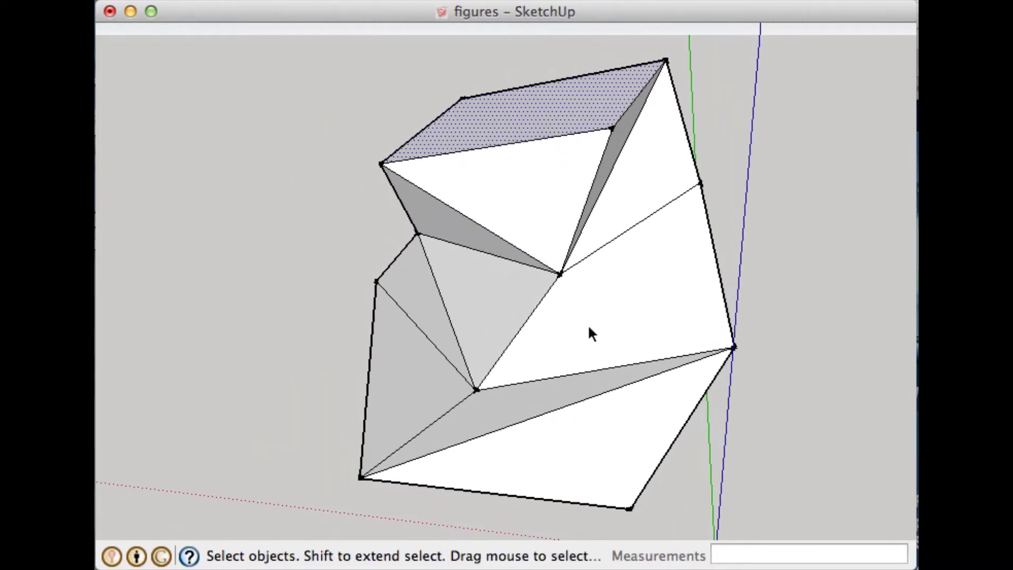
Delete the large front face to reveal the hollow interior, then undo to restore it
left_click(589, 327)
key("Delete")
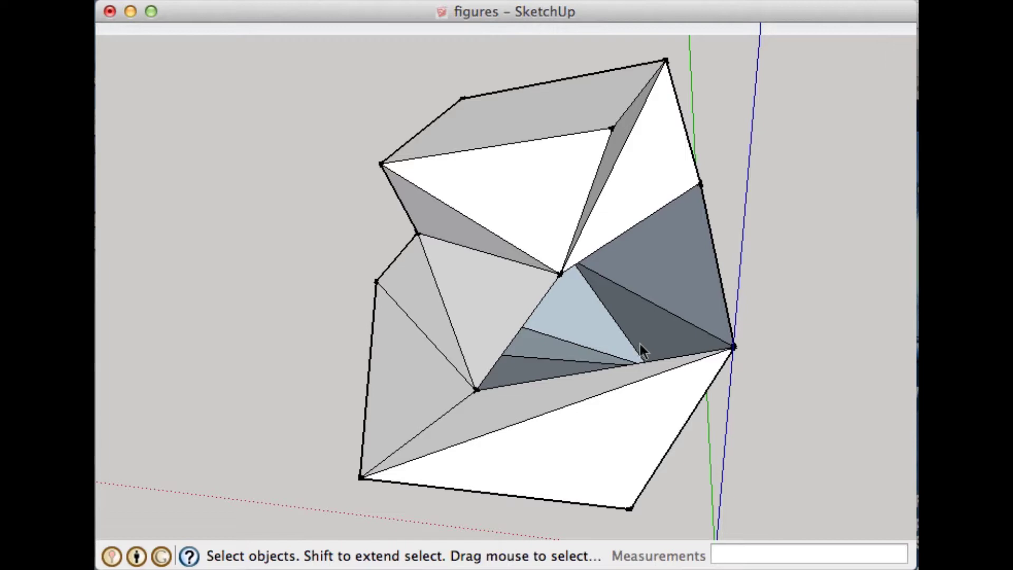
middle_click_drag(638, 341, 534, 354)
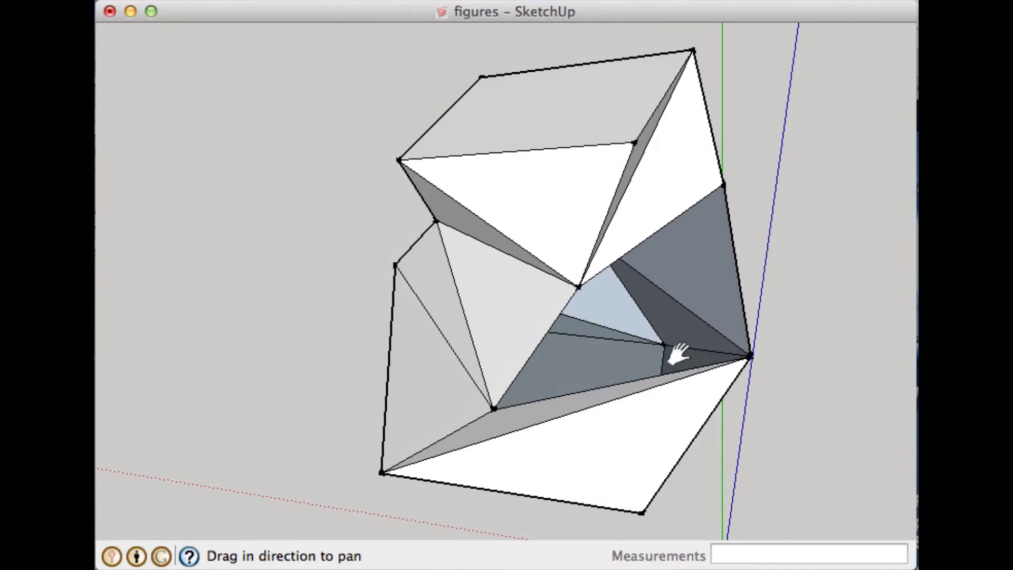
key("super+z")
key("space")
left_click(657, 341)
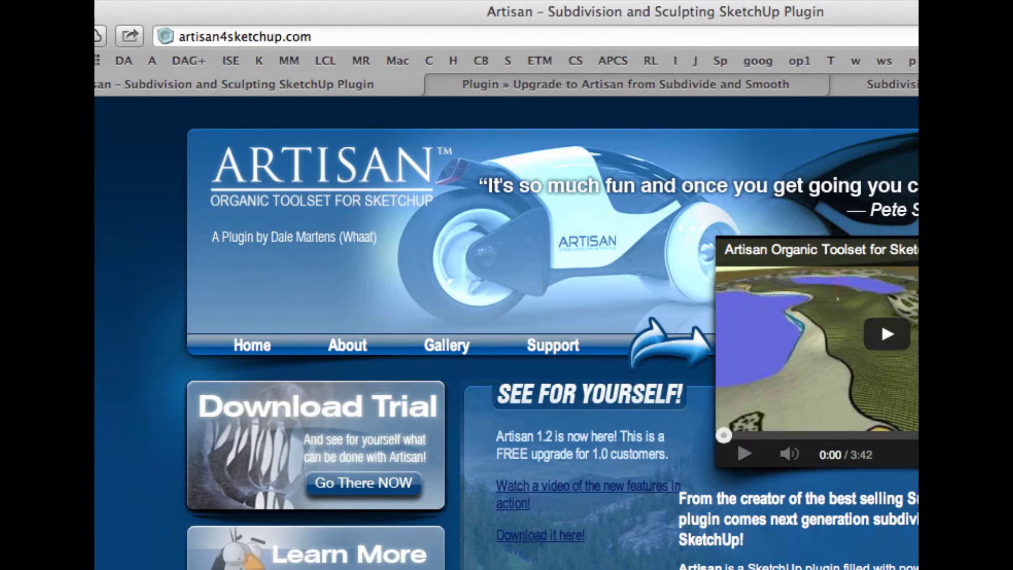
Move the browser showing artisan4sketchup.com aside to reveal the SketchUp model
mouse_move(95, 9)
left_mouse_down()
mouse_move(349, 69)
mouse_move(397, 161)
mouse_move(470, 40)
mouse_move(553, 50)
mouse_move(527, 33)
mouse_move(763, 54)
mouse_move(1002, 53)
left_mouse_up()
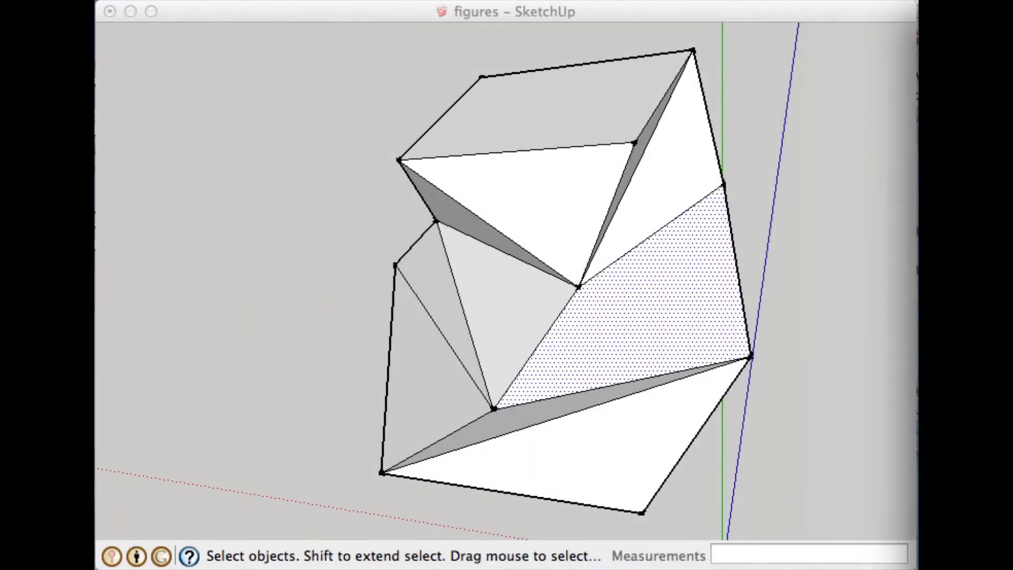
Apply Artisan's Subdivide and Smooth to the faceted figure with 3 iterations
left_click(781, 10)
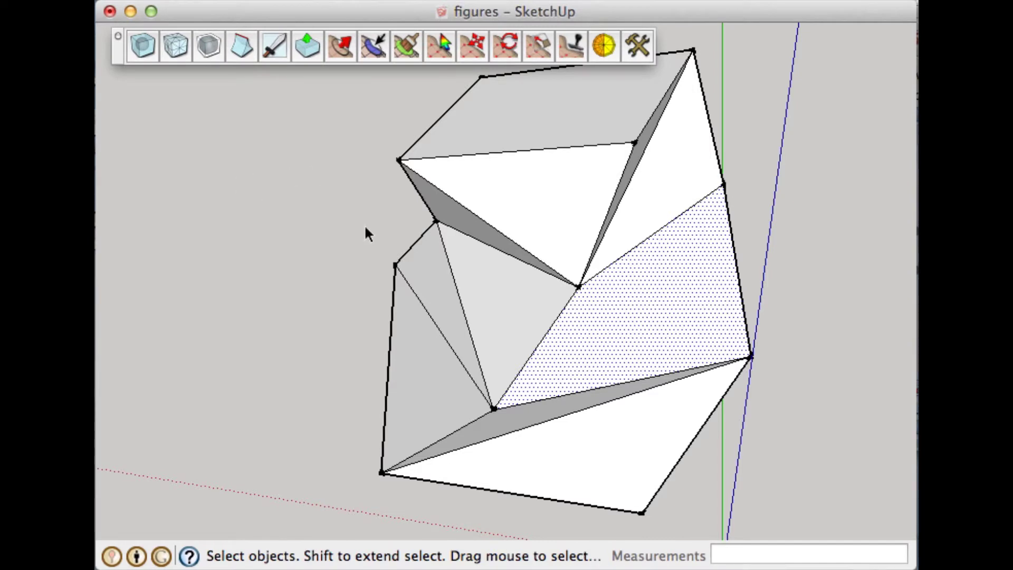
left_click(142, 49)
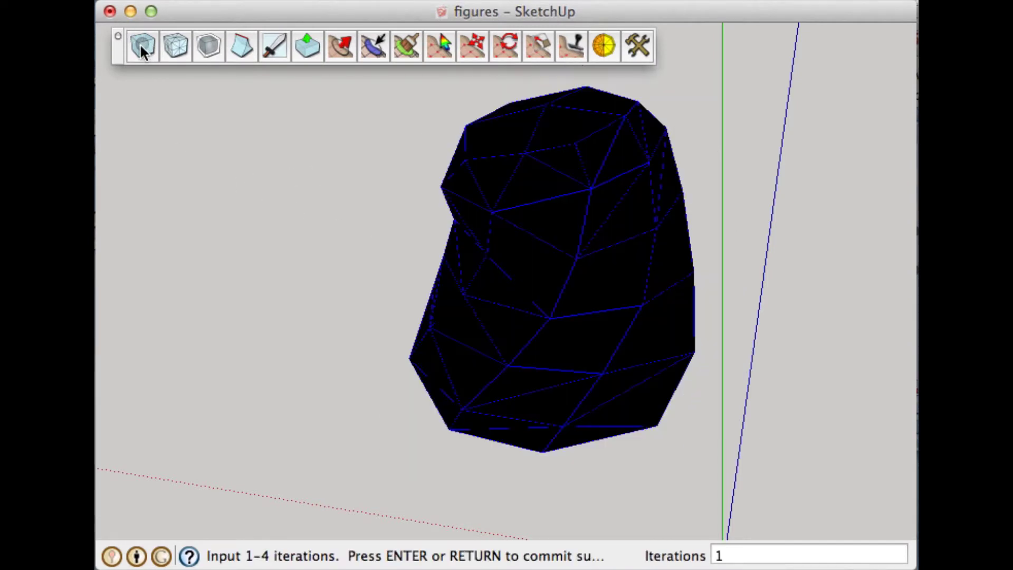
left_click(724, 555)
key("BackSpace")
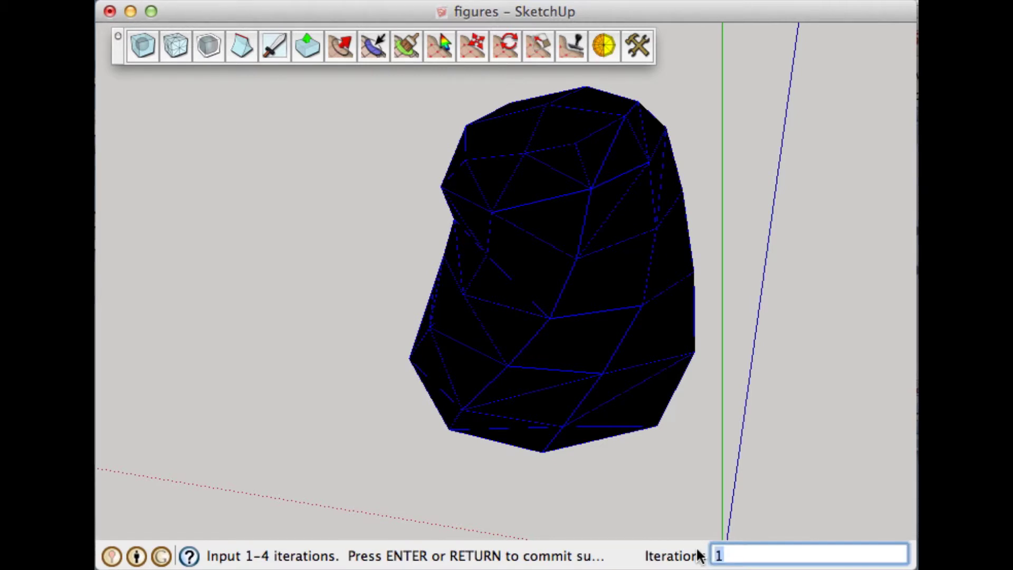
type("3")
key("Return")
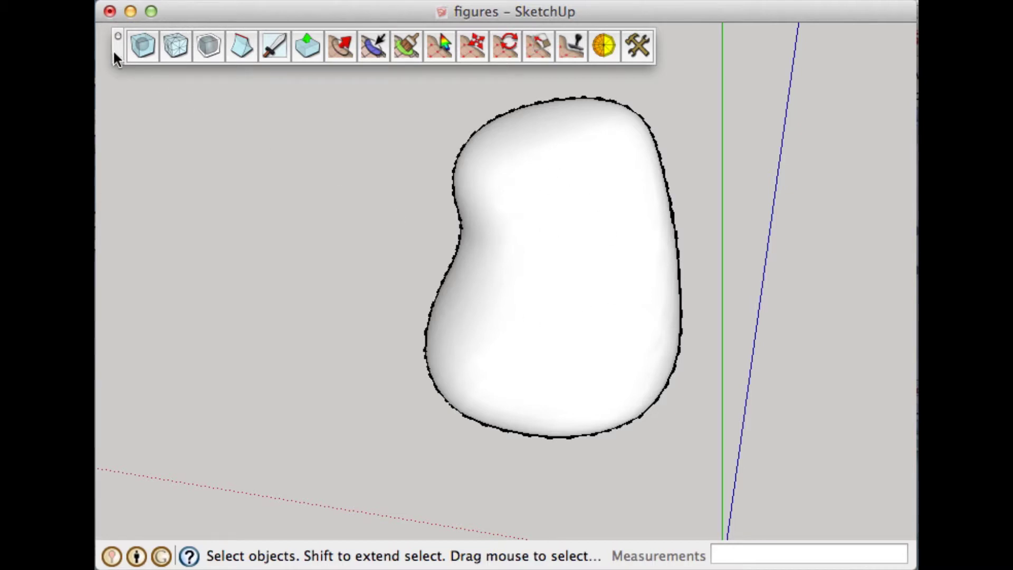
left_click_drag(117, 58, 0, 527)
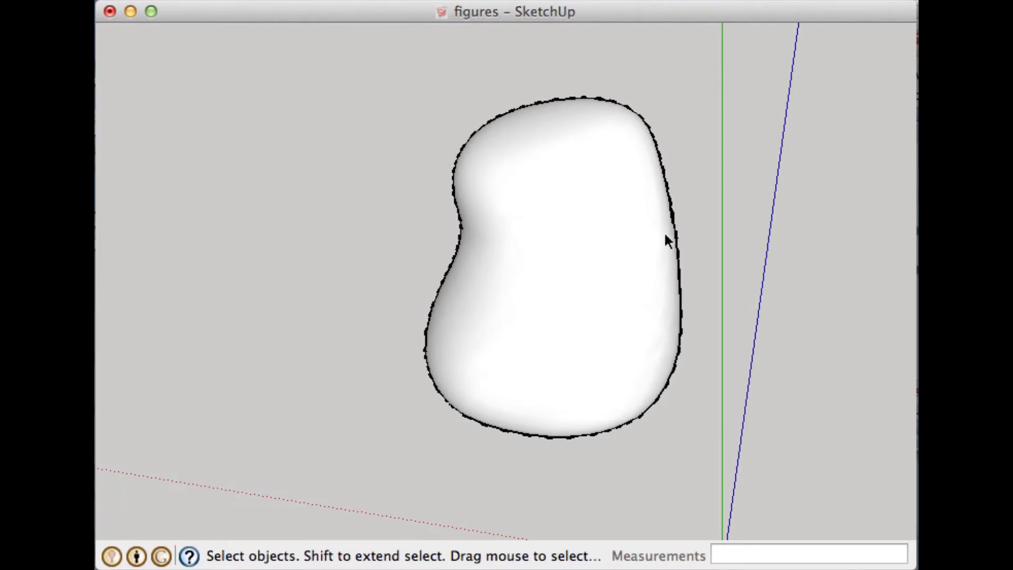
left_click(121, 0)
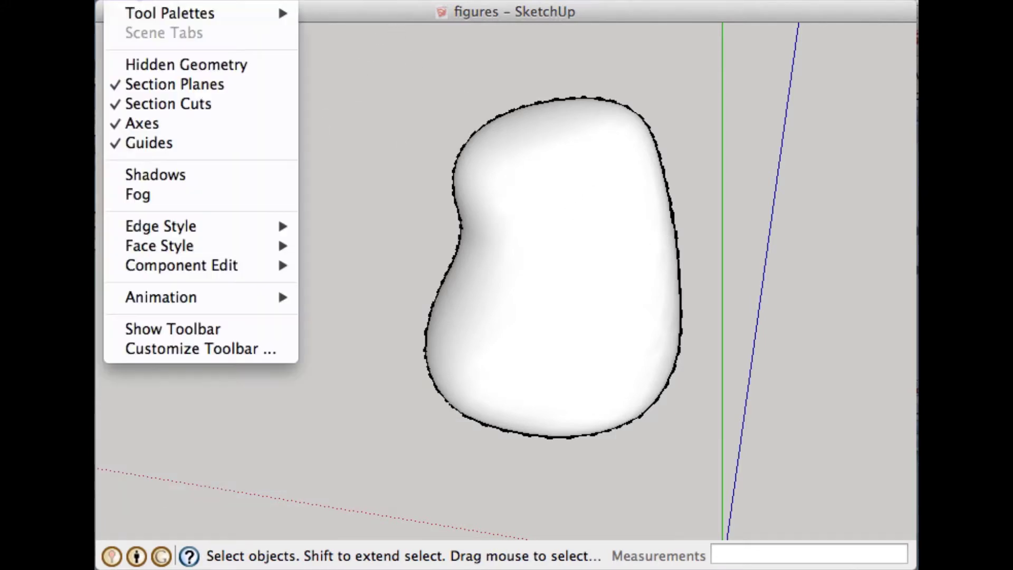
left_click(164, 62)
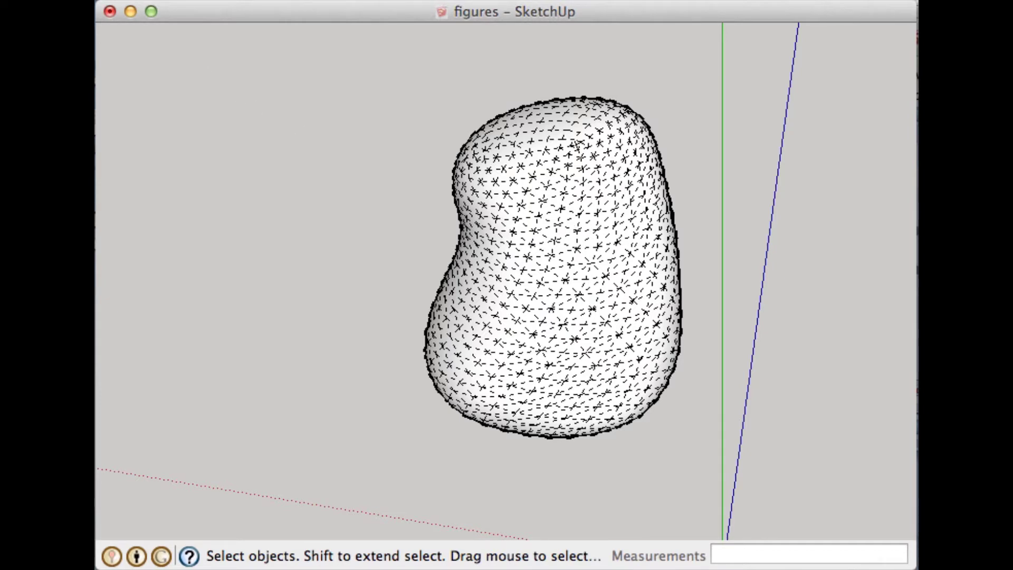
left_click(127, 1)
left_click(145, 65)
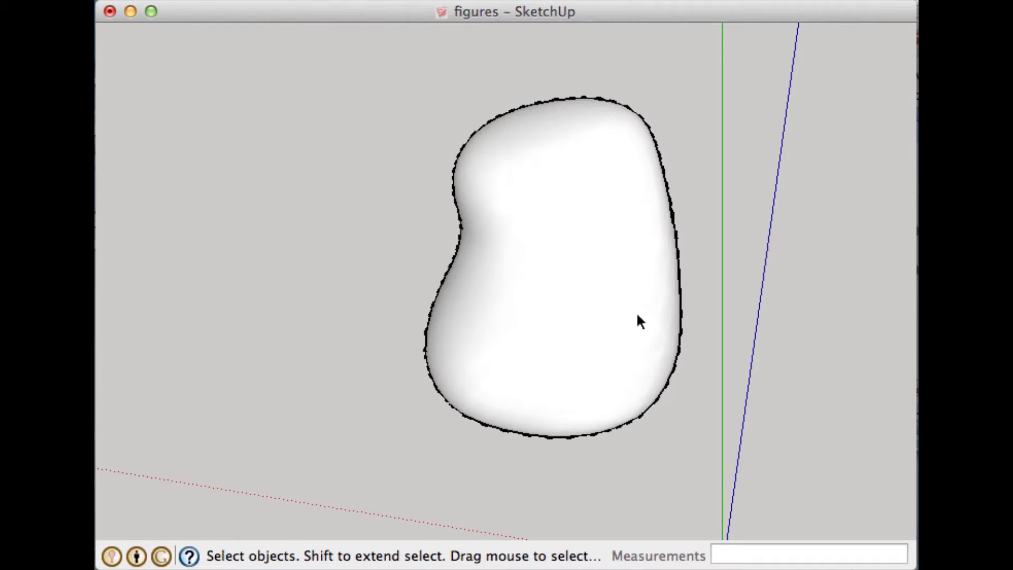
key("h")
left_click_drag(769, 276, 117, 140)
key("o")
left_click_drag(368, 211, 438, 208)
key("h")
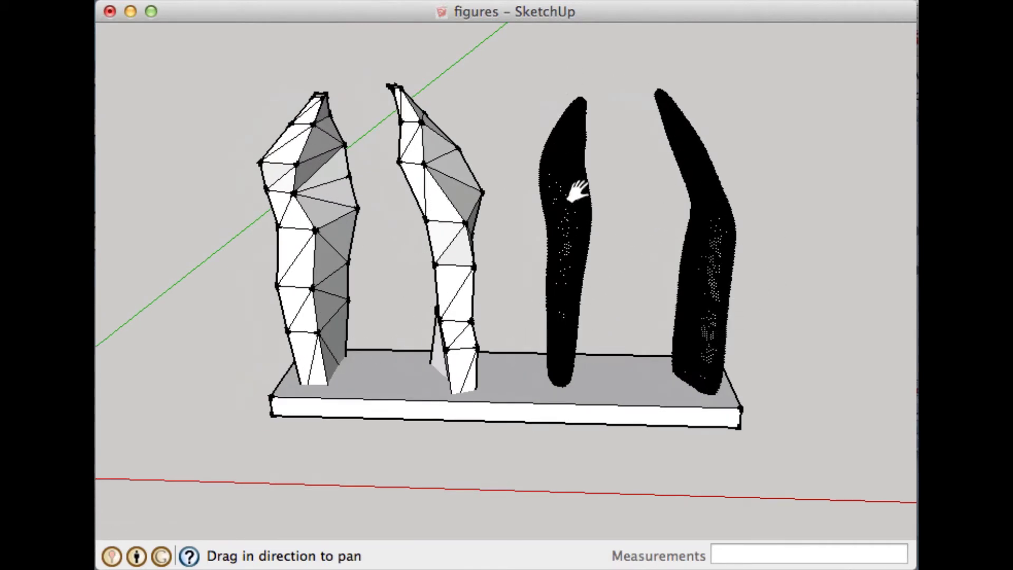
scroll(559, 290, "up", 6)
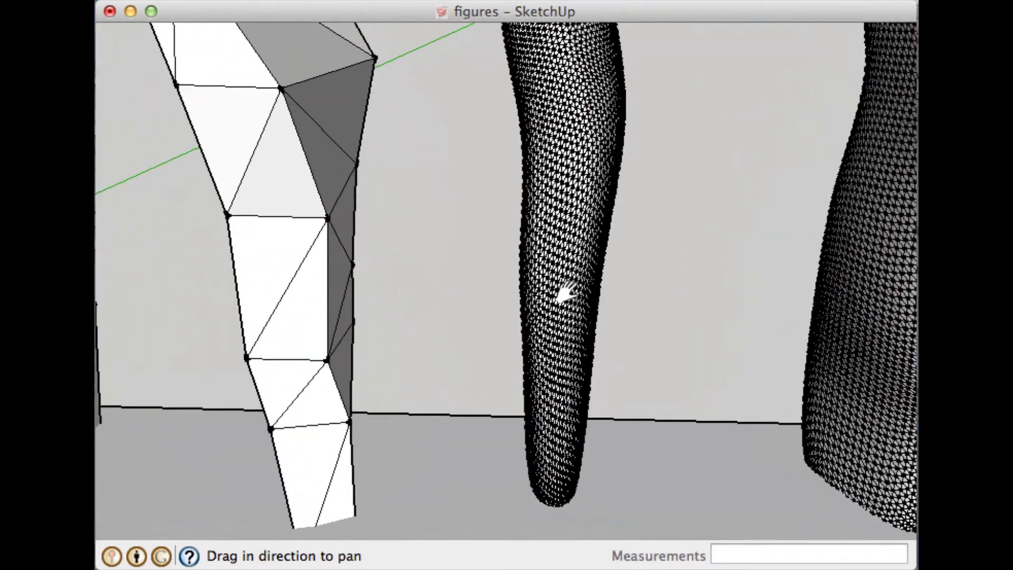
scroll(565, 293, "up", 8)
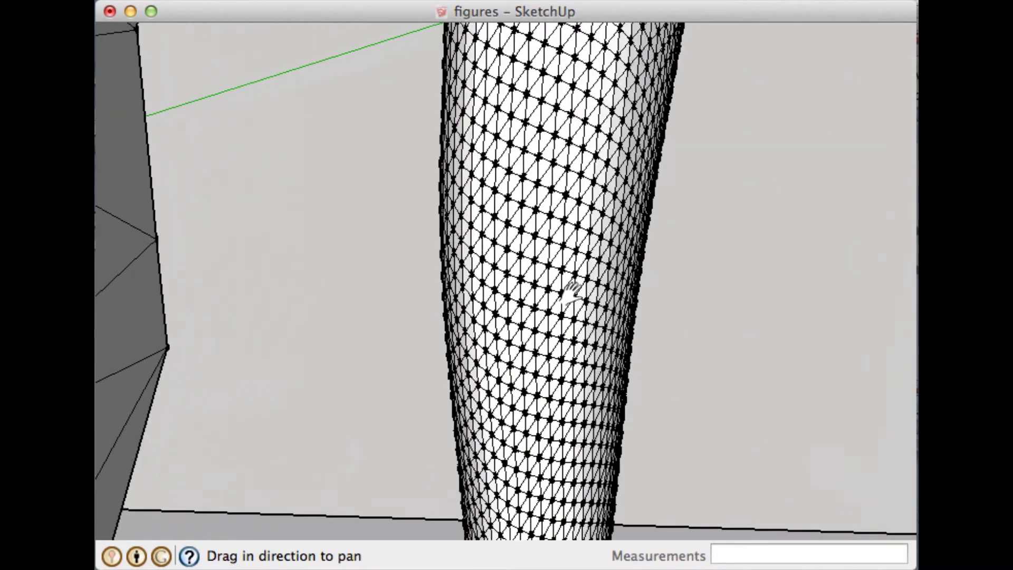
scroll(567, 289, "down", 4)
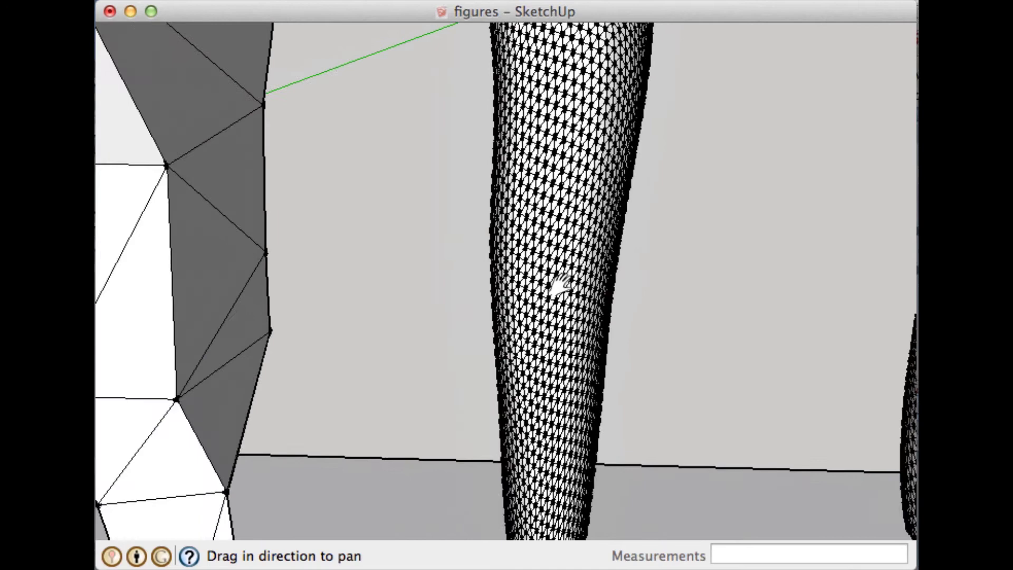
scroll(559, 286, "down", 8)
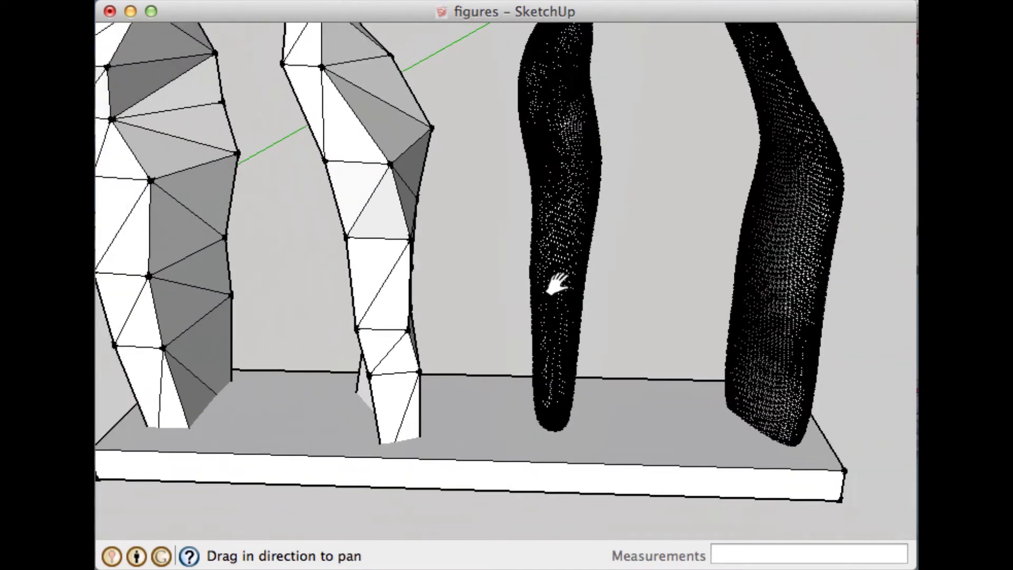
scroll(559, 264, "down", 3)
scroll(577, 263, "down", 3)
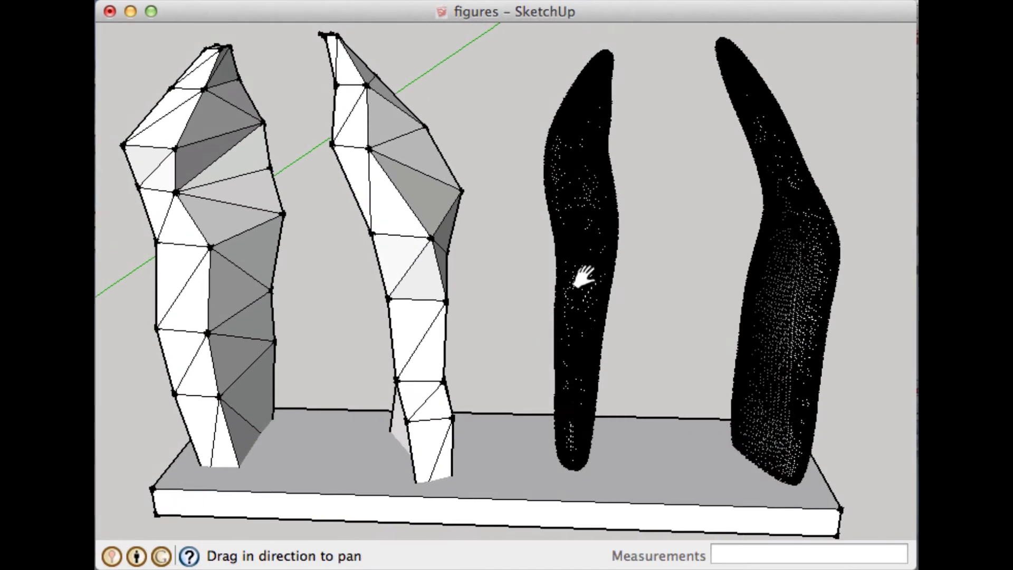
scroll(584, 277, "down", 2)
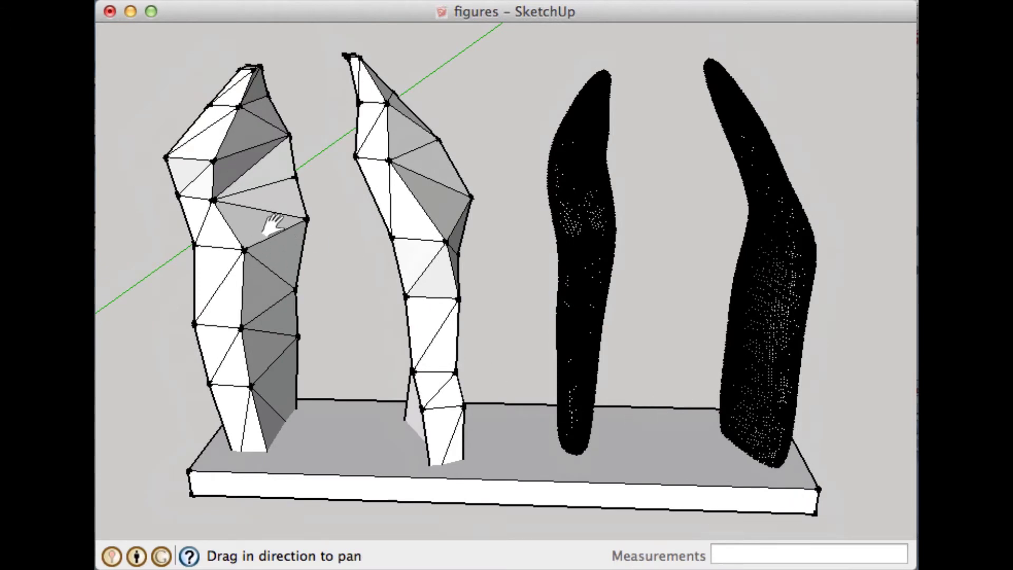
left_click(95, 0)
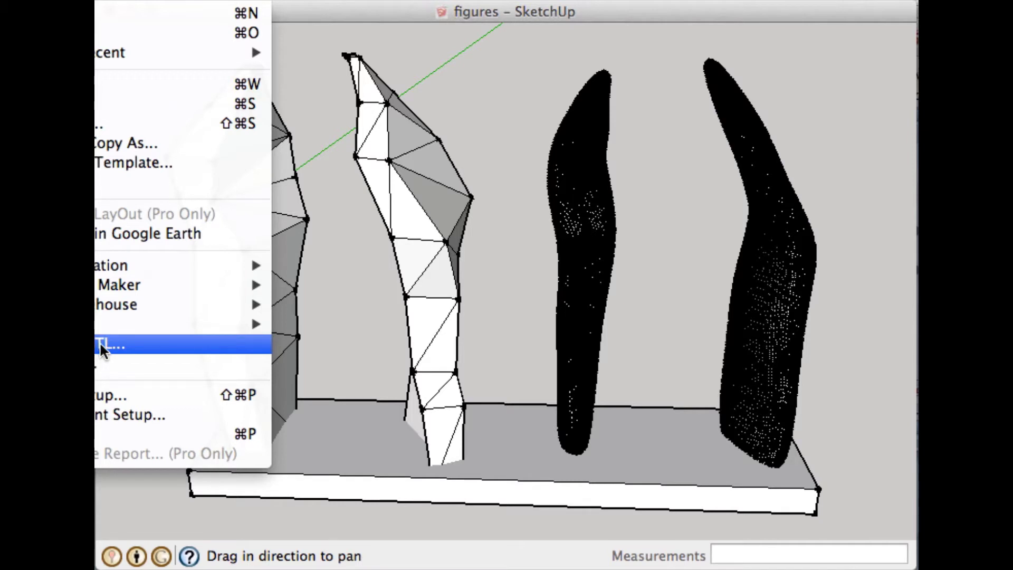
left_click(129, 343)
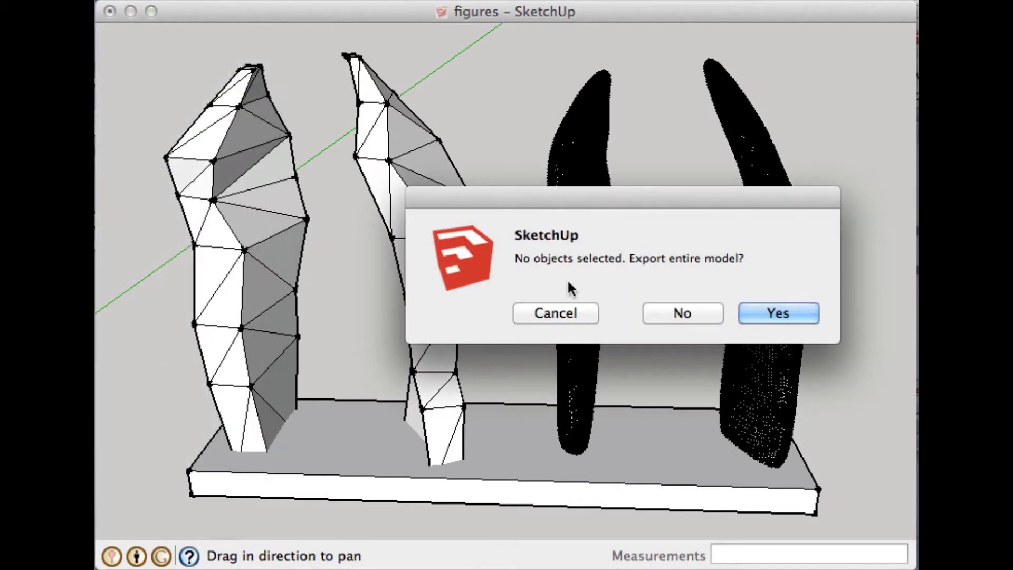
Cancel the earlier export, select the figures and plinth, and choose File > Export STL
left_click(561, 317)
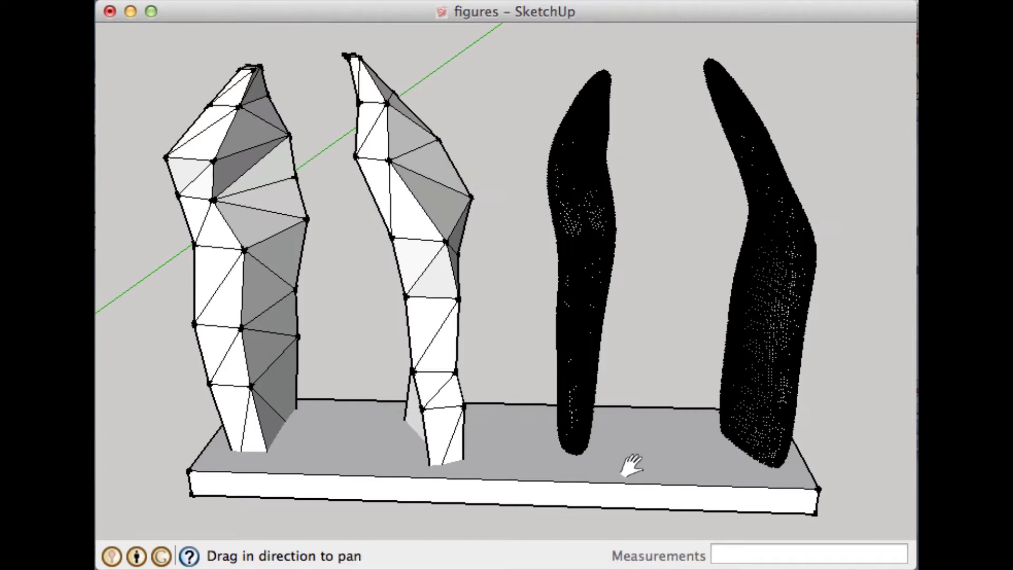
left_click_drag(853, 524, 135, 43)
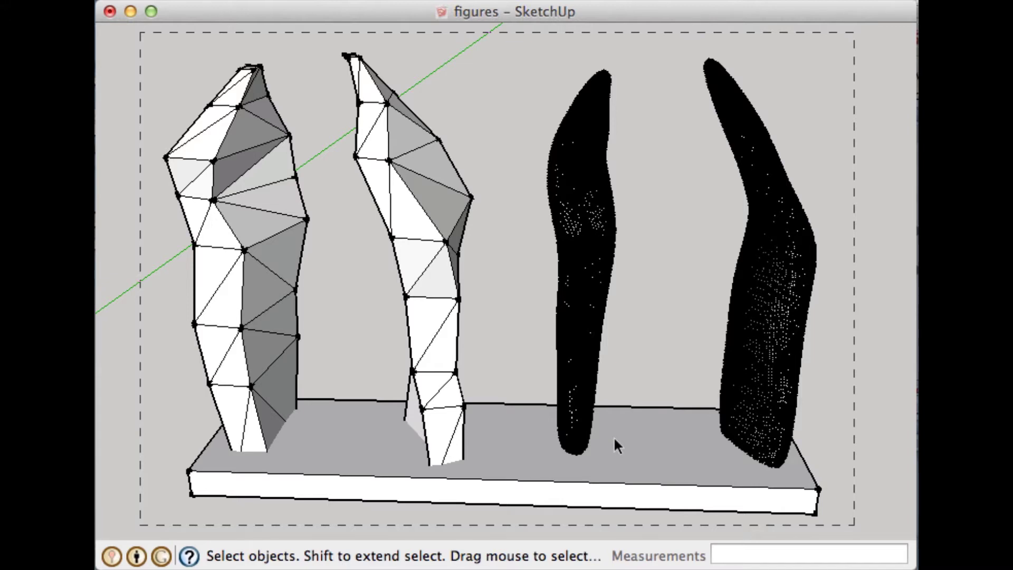
key("super+a")
left_click(106, 0)
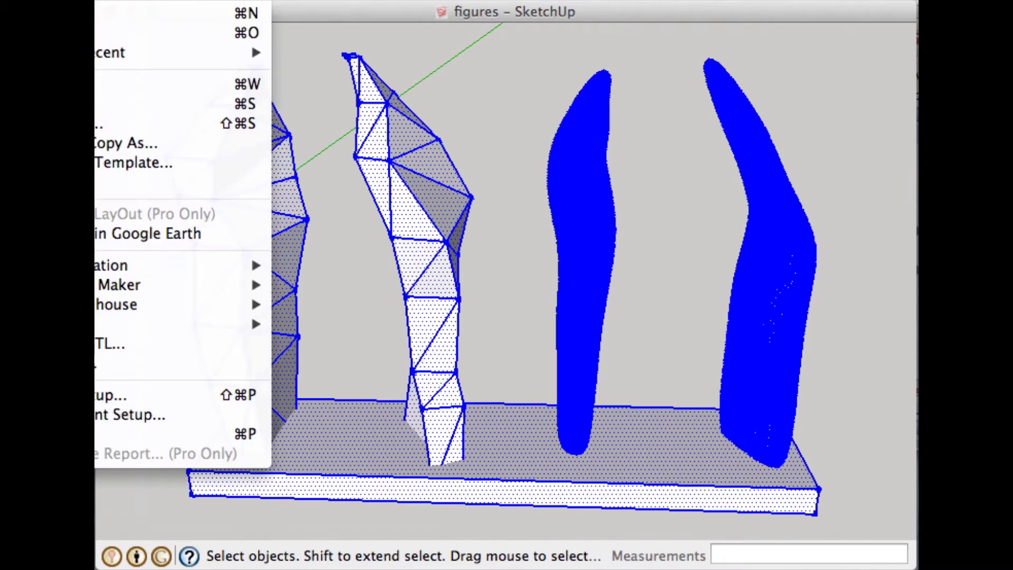
left_click(109, 344)
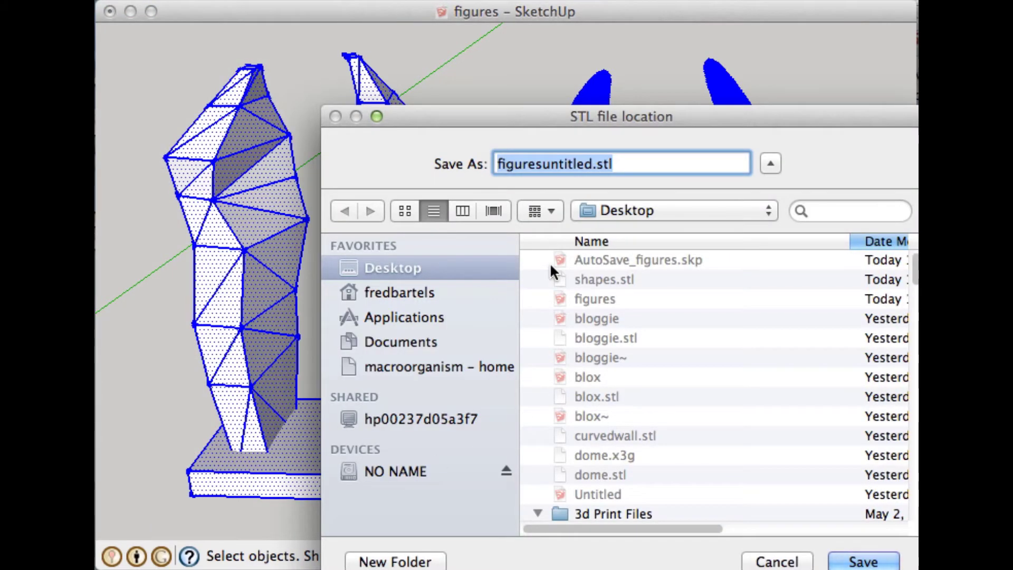
Save the export to the Desktop as figures.stl and dismiss the 30440-face summary
type("figure")
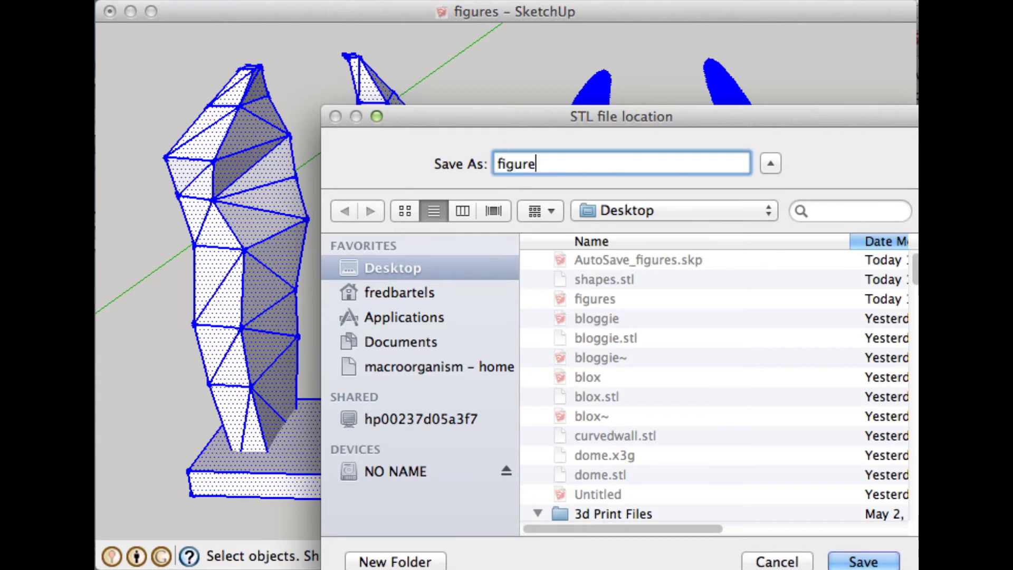
type("s.stl")
key("Return")
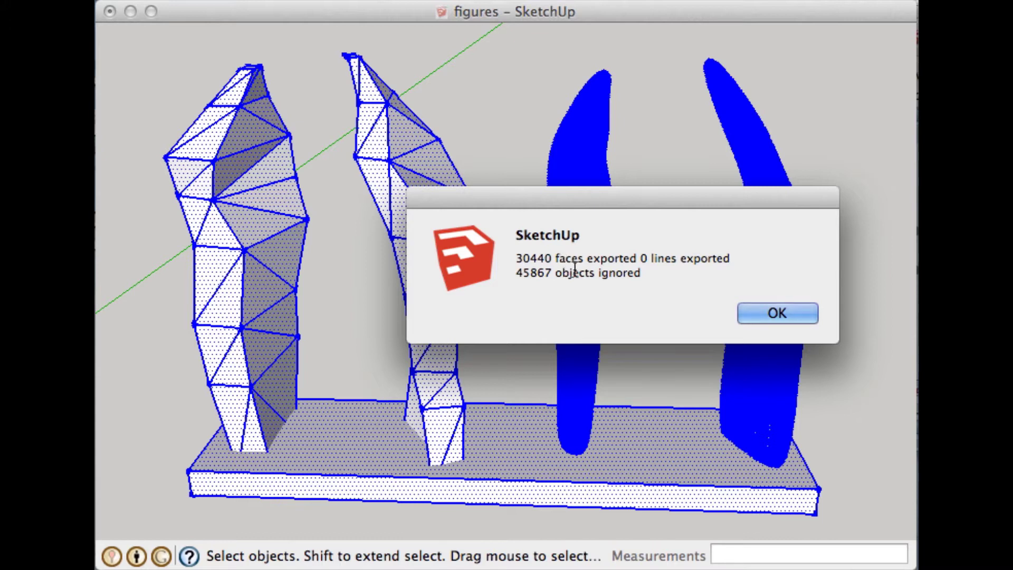
left_click(767, 313)
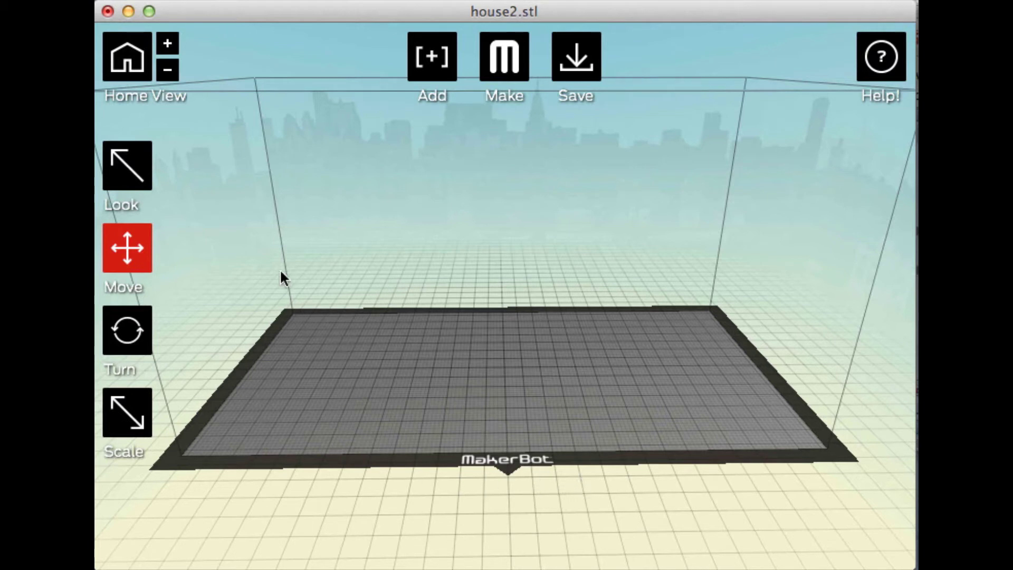
Add figures.stl to the MakerWare build plate
left_click(421, 69)
left_click(559, 203)
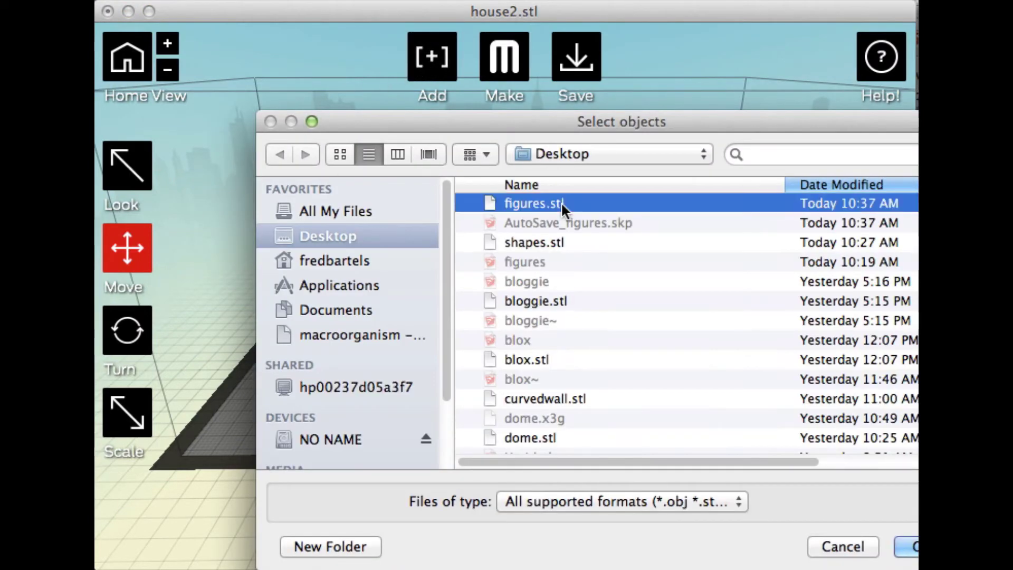
left_click(906, 548)
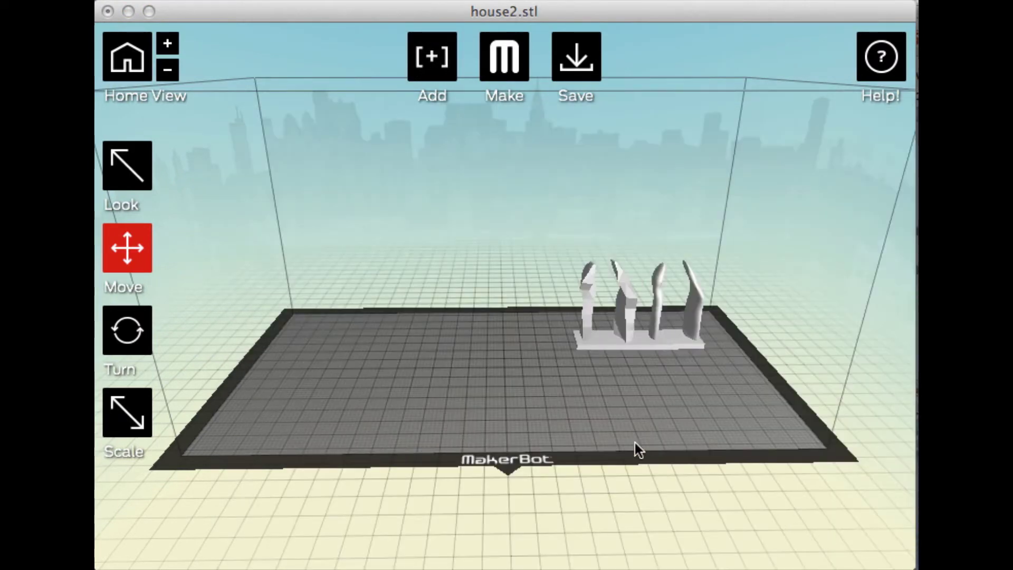
Move the figures model to the centre of the build plate
left_click(638, 334)
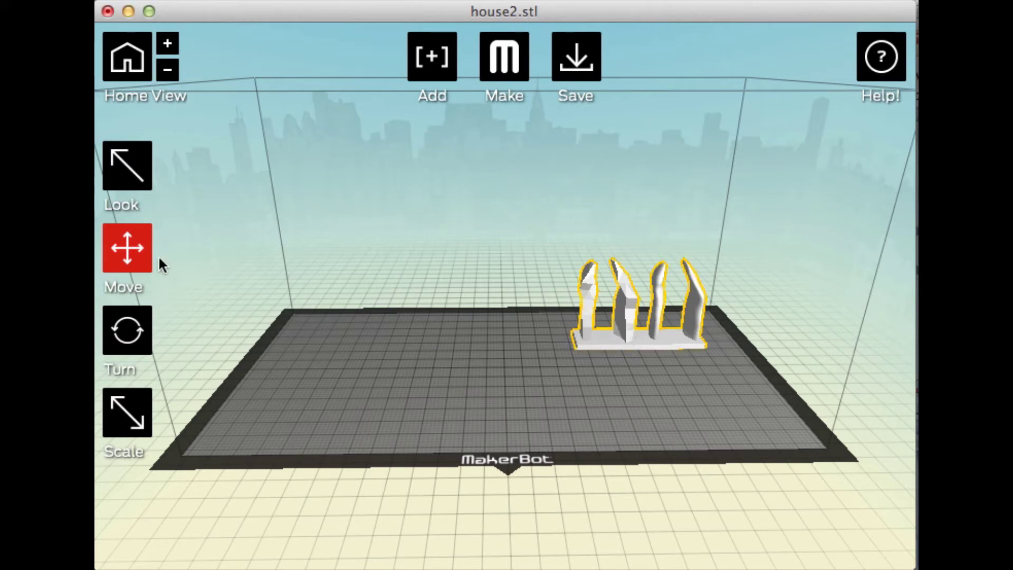
left_click(138, 259)
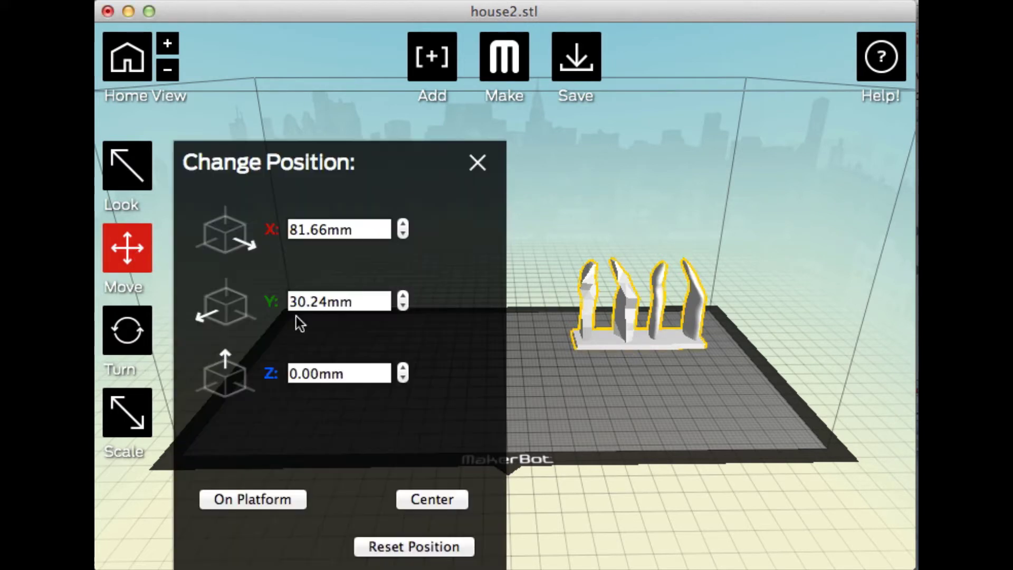
left_click(600, 400)
left_click(476, 163)
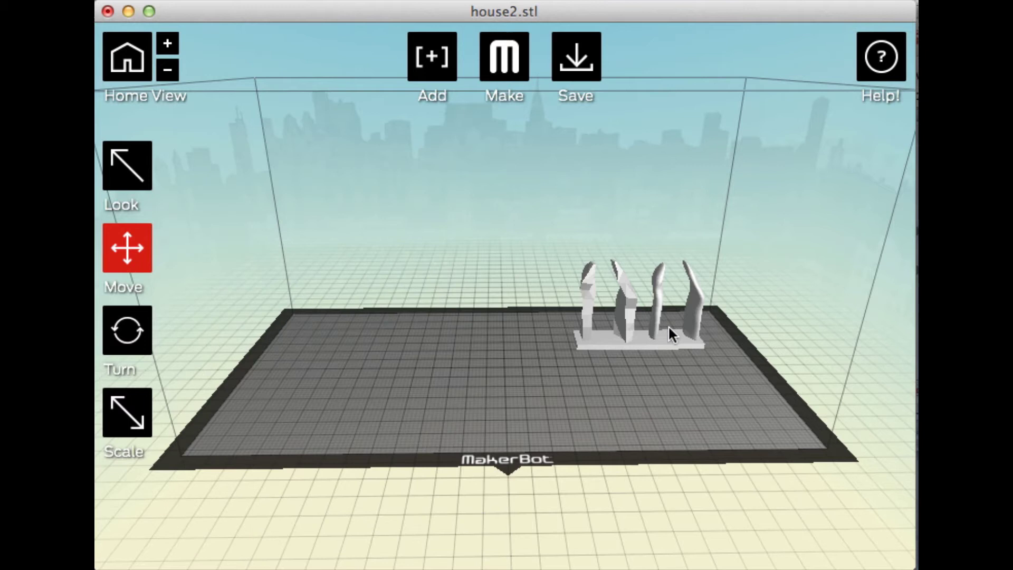
left_click(654, 347)
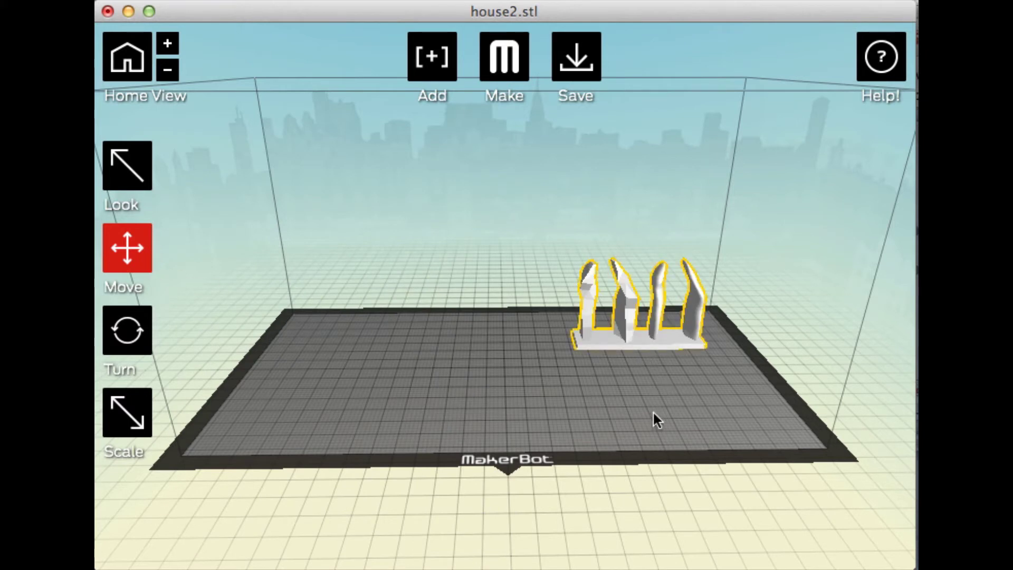
left_click_drag(653, 414, 563, 406)
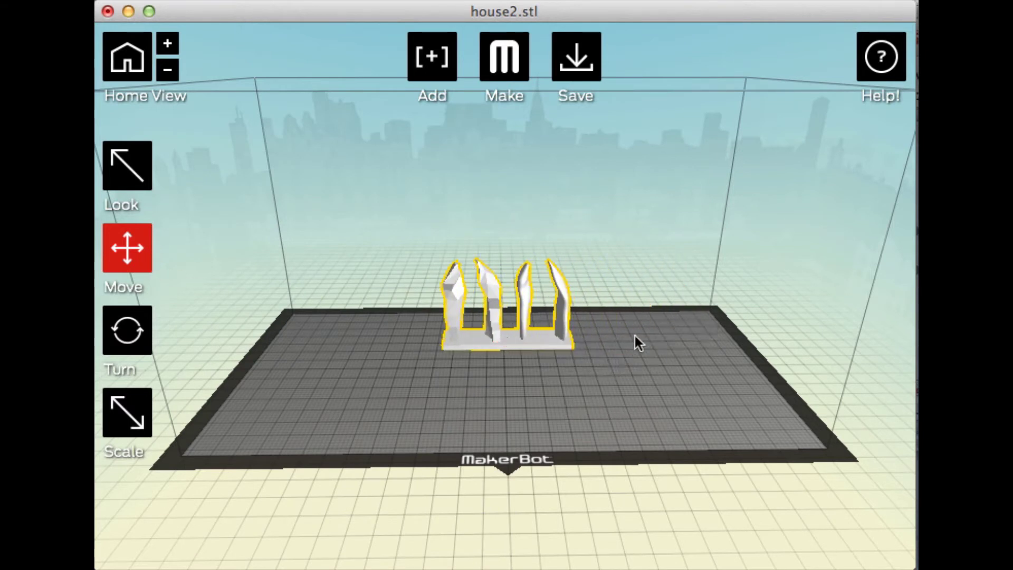
mouse_move(635, 335)
left_mouse_down()
mouse_move(644, 439)
mouse_move(636, 379)
mouse_move(647, 386)
mouse_move(646, 352)
left_mouse_up()
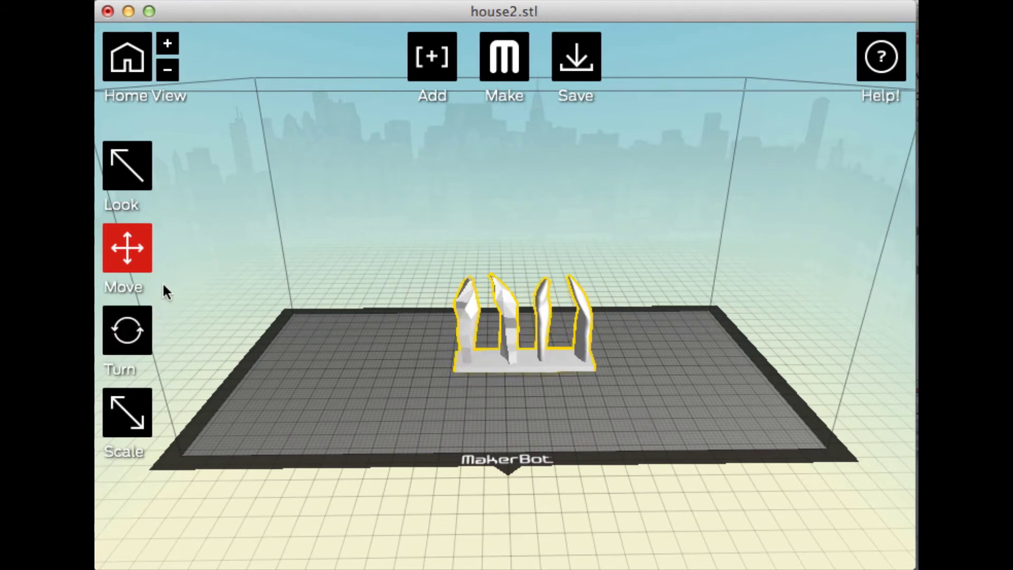
left_click(137, 186)
Rotate the MakerWare view to face the front of the four figures on the plate
left_click_drag(201, 282, 452, 361)
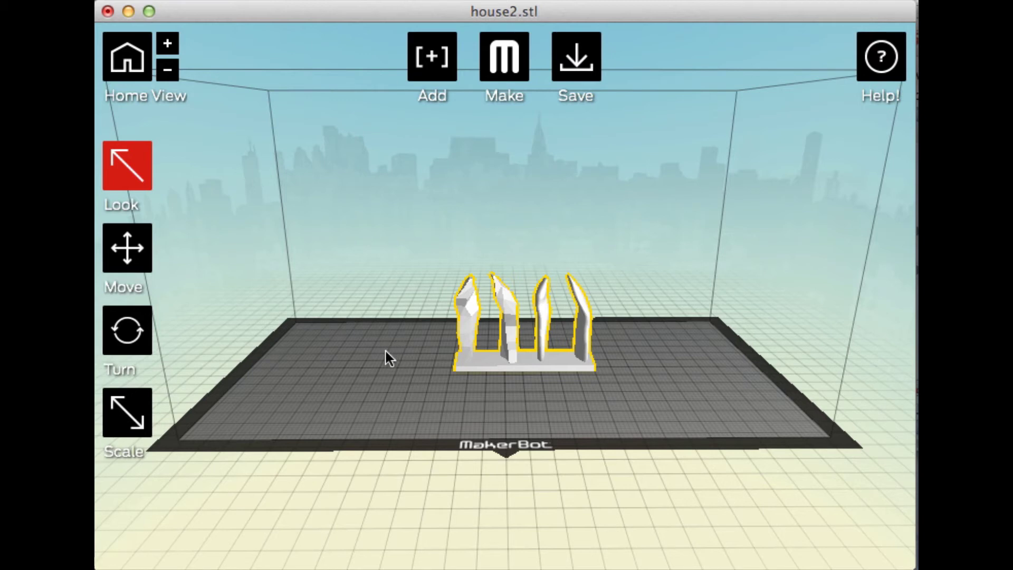
Export the sliced figures (Replicator 2, Medium, raft) as 'figures' to the NO NAME drive
left_click(505, 65)
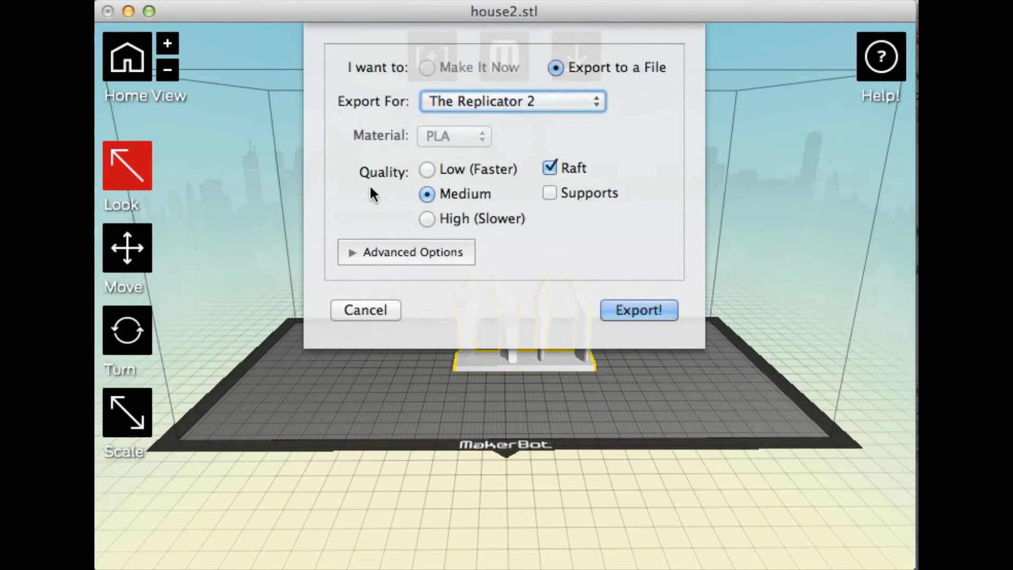
left_click(641, 310)
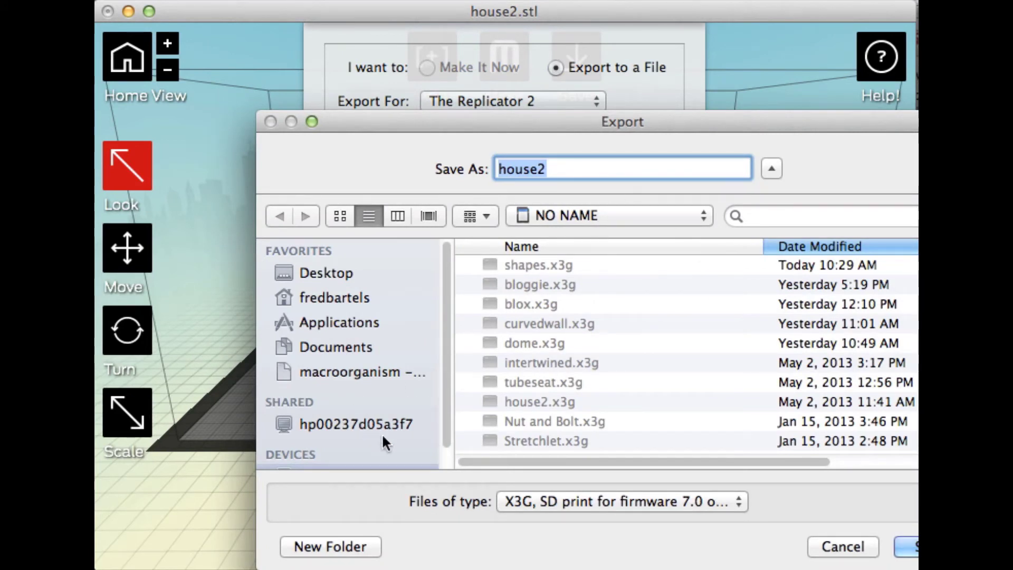
scroll(385, 435, "down", 1)
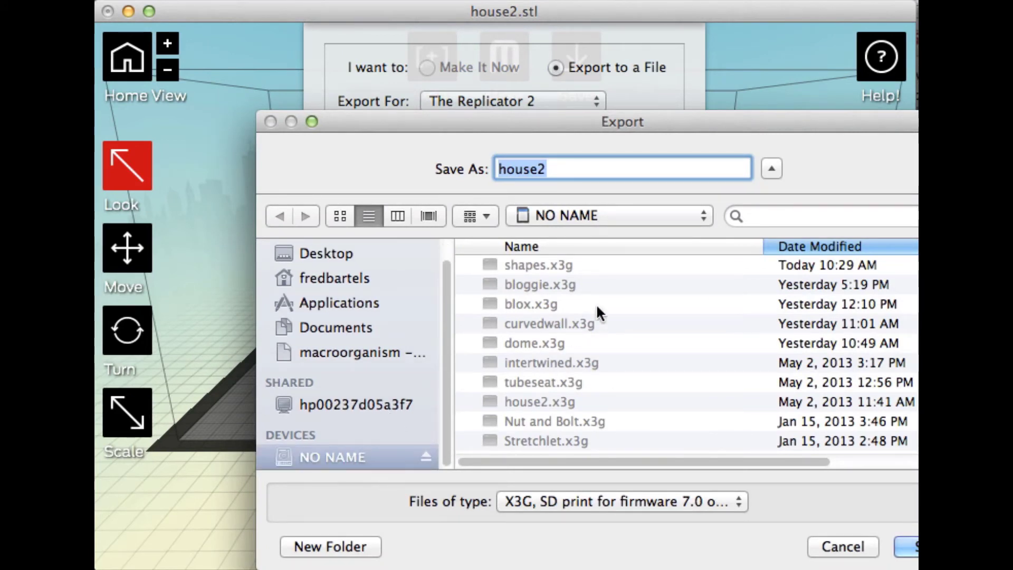
type("f")
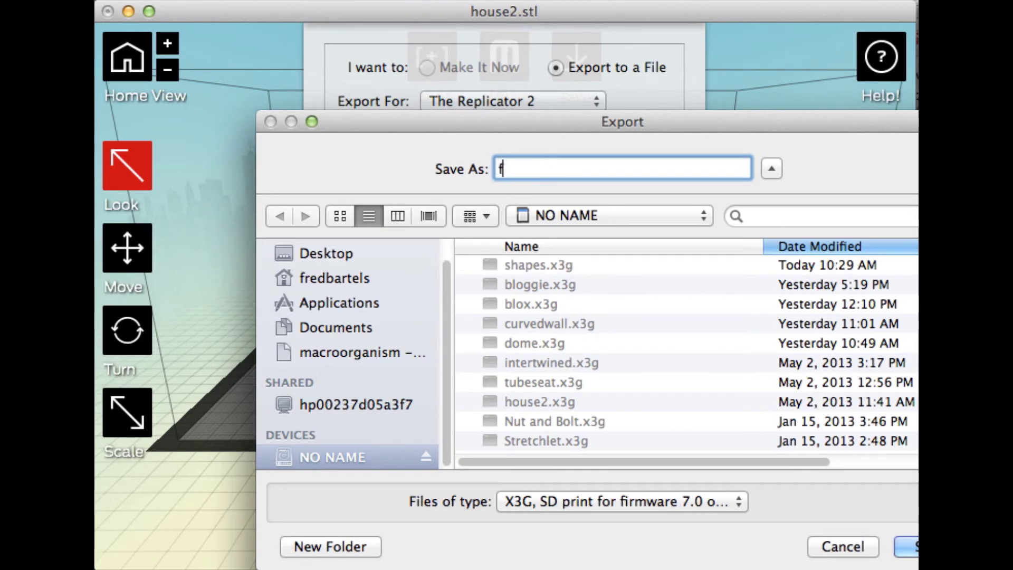
type("igures")
key("Return")
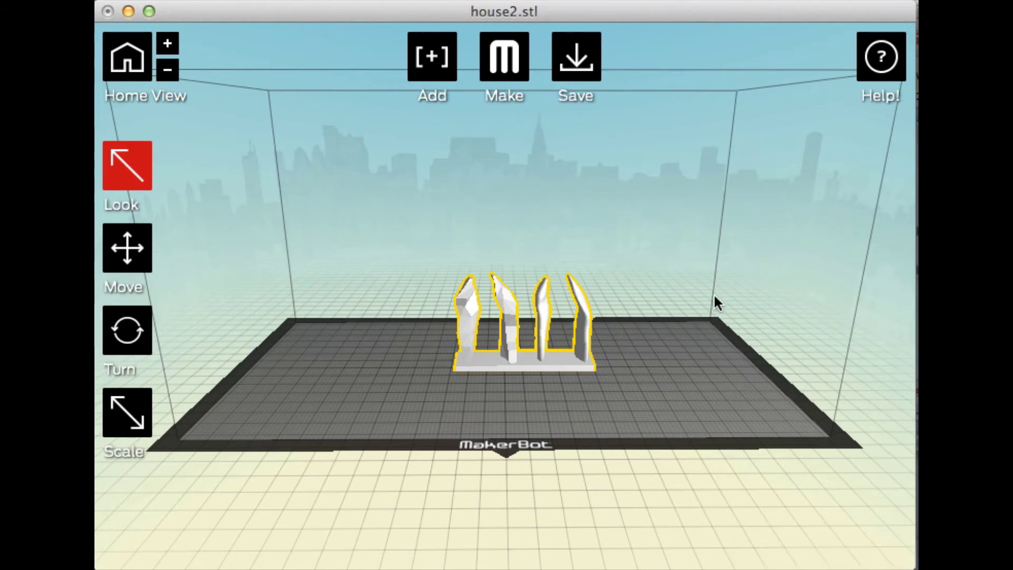
Stop the screen recording before printing figures.x3g from the SD card
left_click(835, 2)
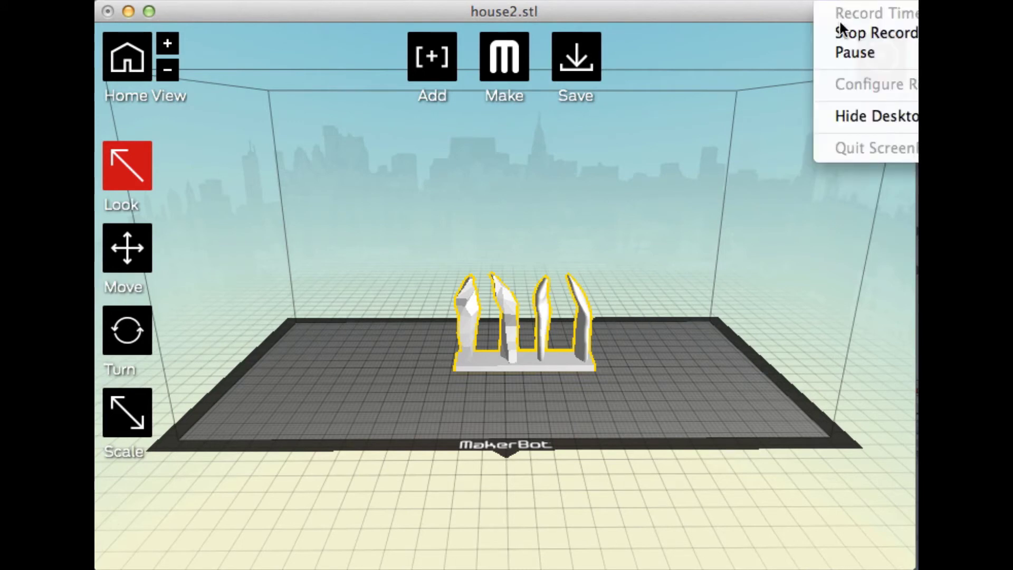